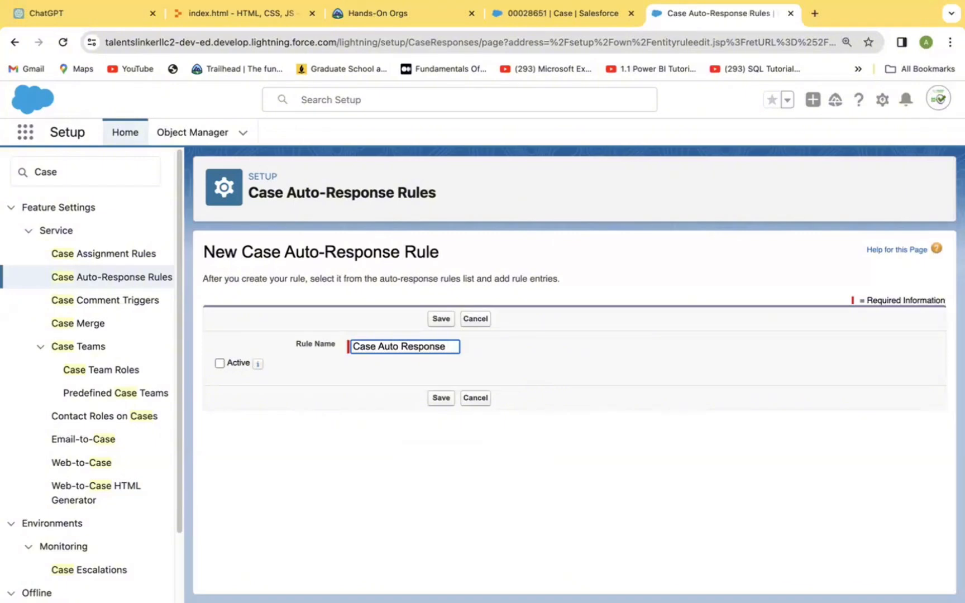
Step: Activate and save the Case Auto Response rule, then open its detail page
left_click(218, 361)
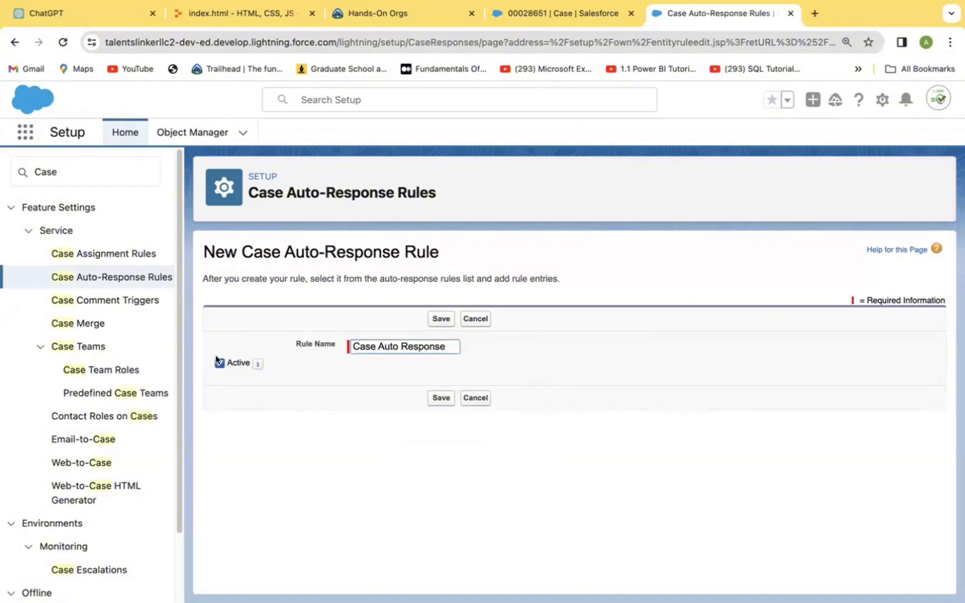
left_click(441, 400)
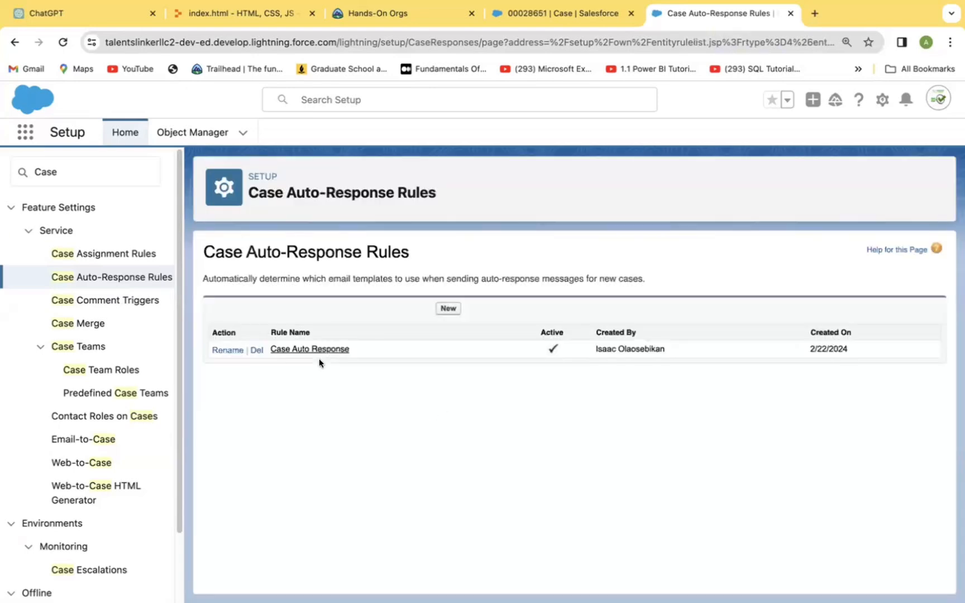
left_click(301, 347)
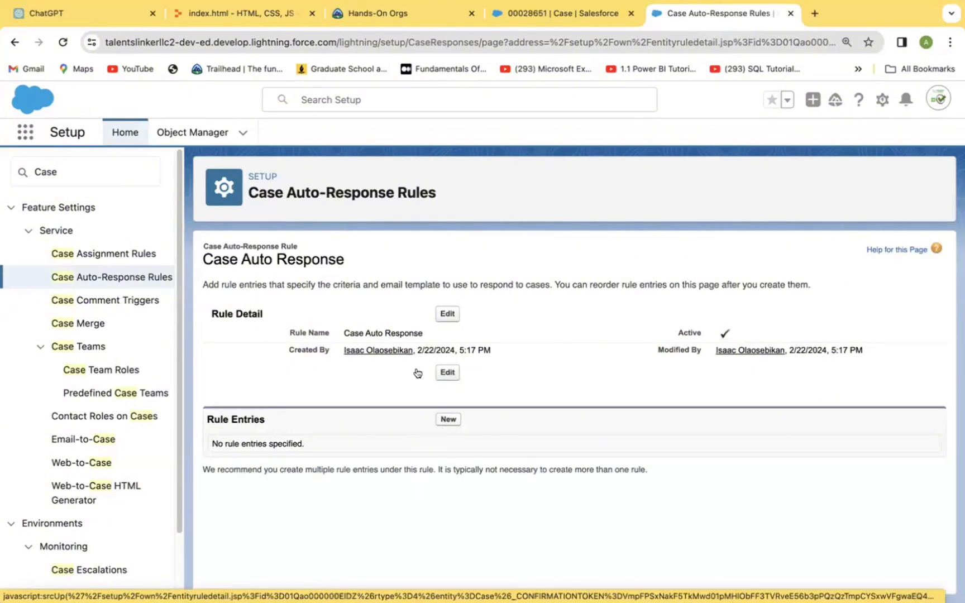
Step: Start a new rule entry for Case Auto Response, leaving Sort Order blank
left_click(448, 419)
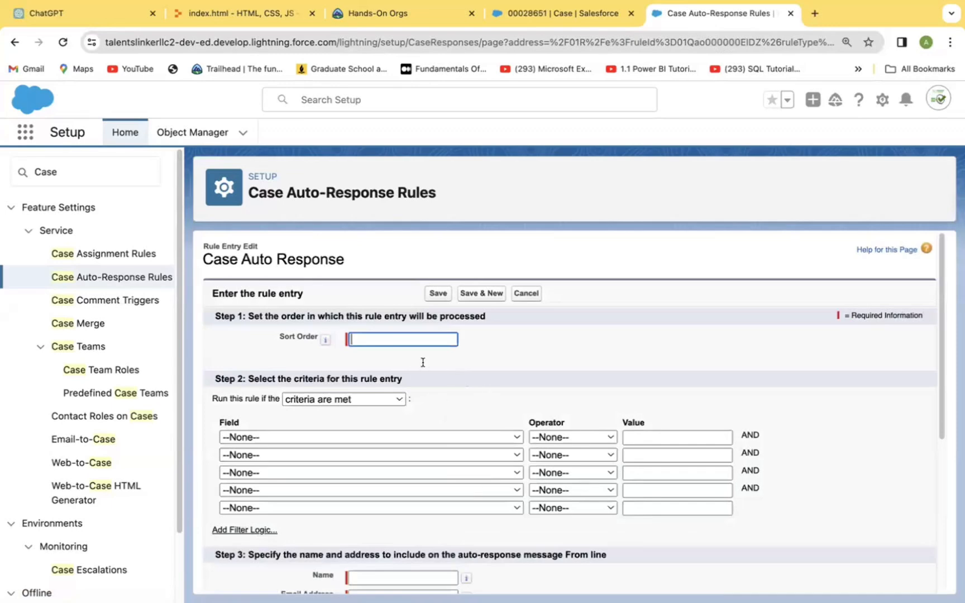
left_click(393, 334)
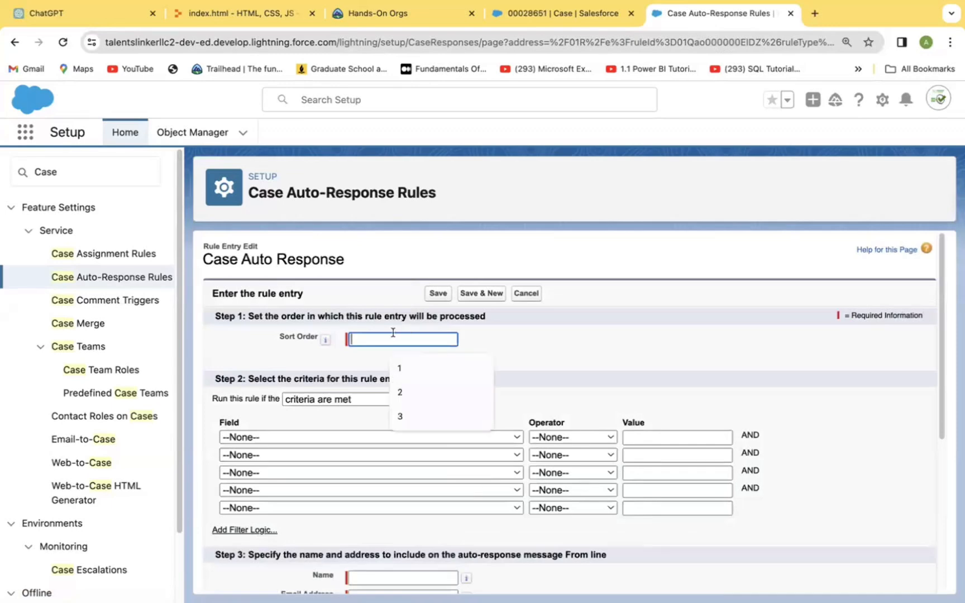
type("2")
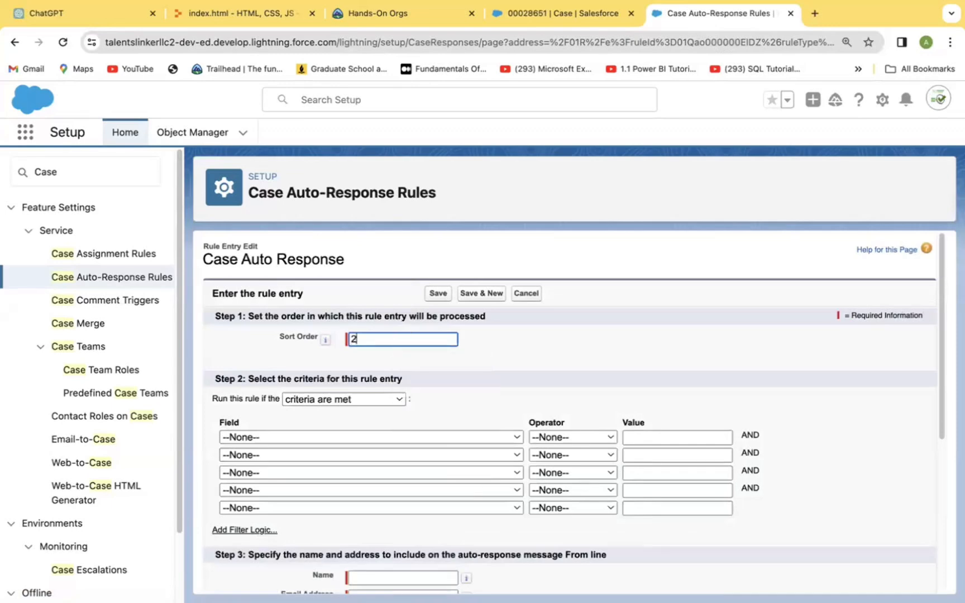
key("BackSpace")
Step: Enter 1 as the rule entry's sort order
scroll(937, 416, "down", 4)
scroll(935, 425, "up", 2)
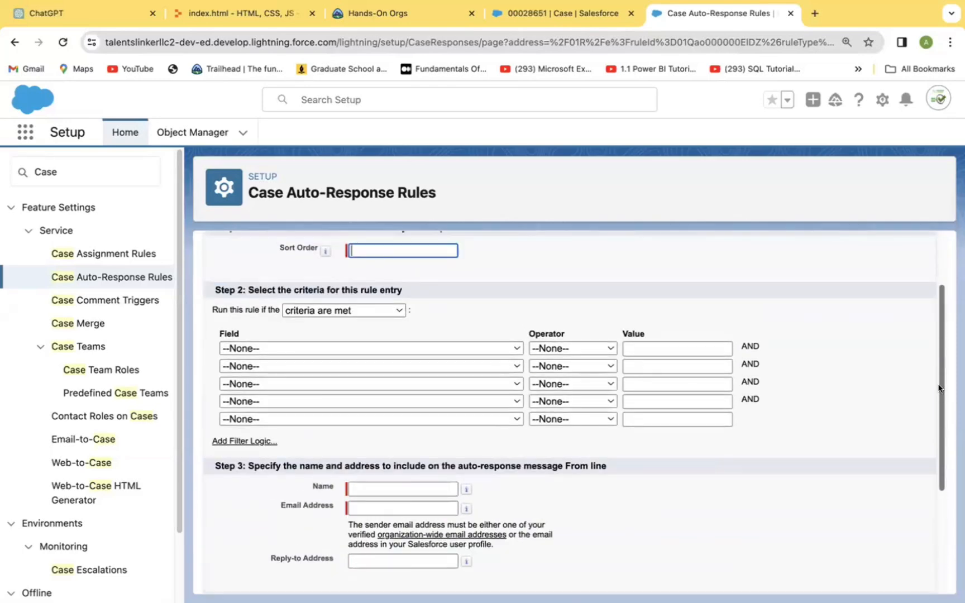
scroll(938, 388, "up", 3)
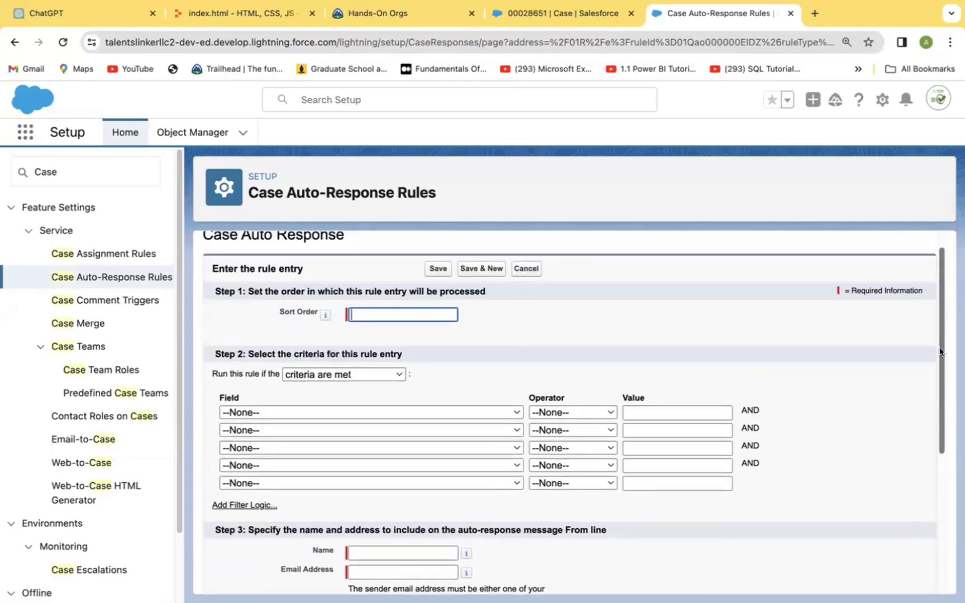
left_click(443, 308)
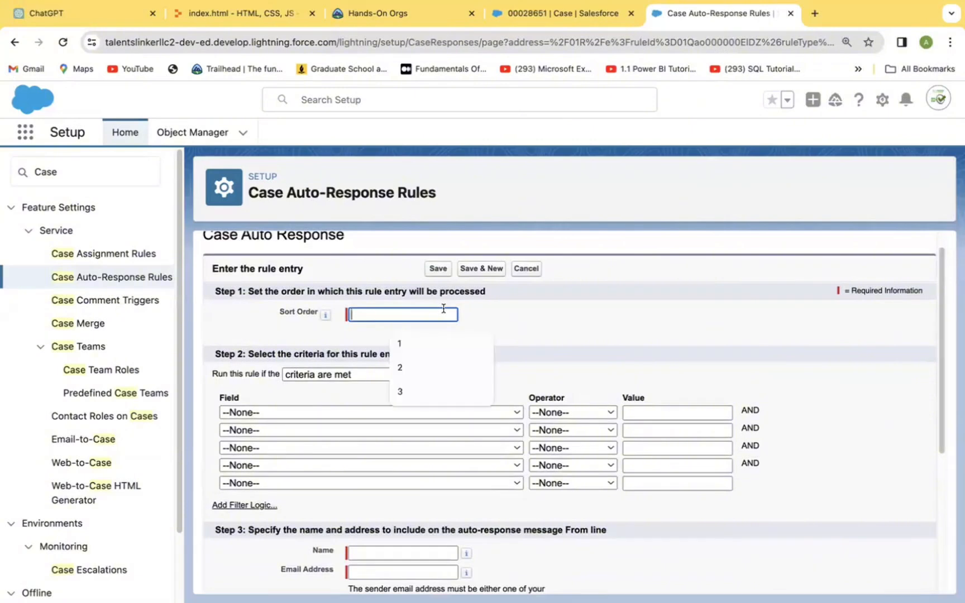
type("1")
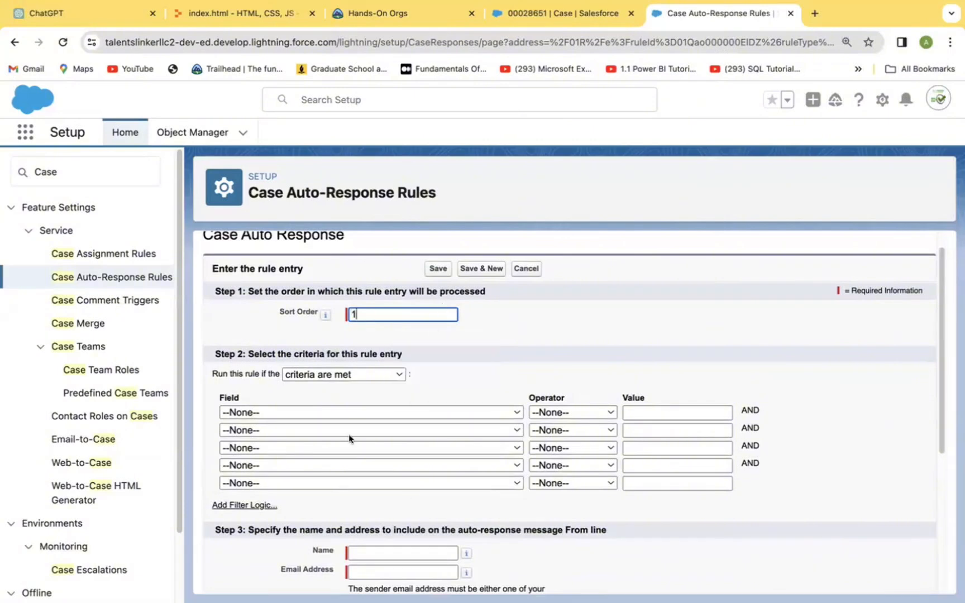
Step: Add the criterion Case: Priority equals High, picking High from the value lookup
left_click(512, 415)
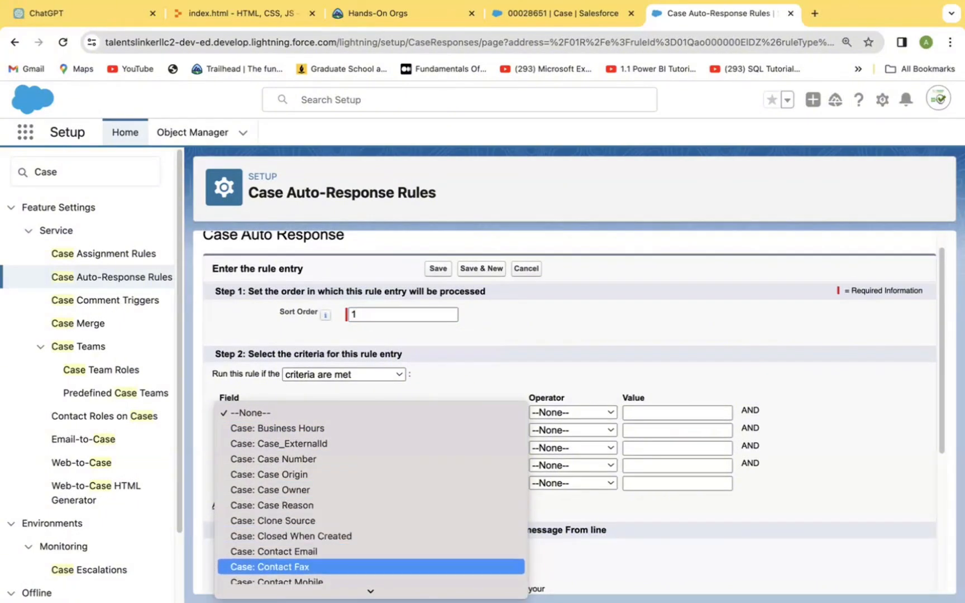
scroll(438, 503, "down", 3)
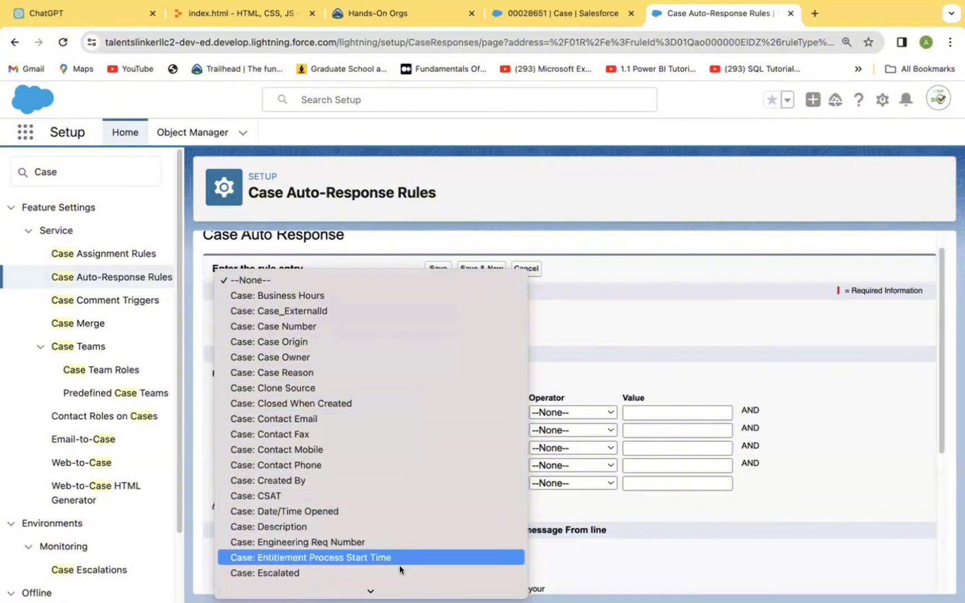
mouse_move(401, 592)
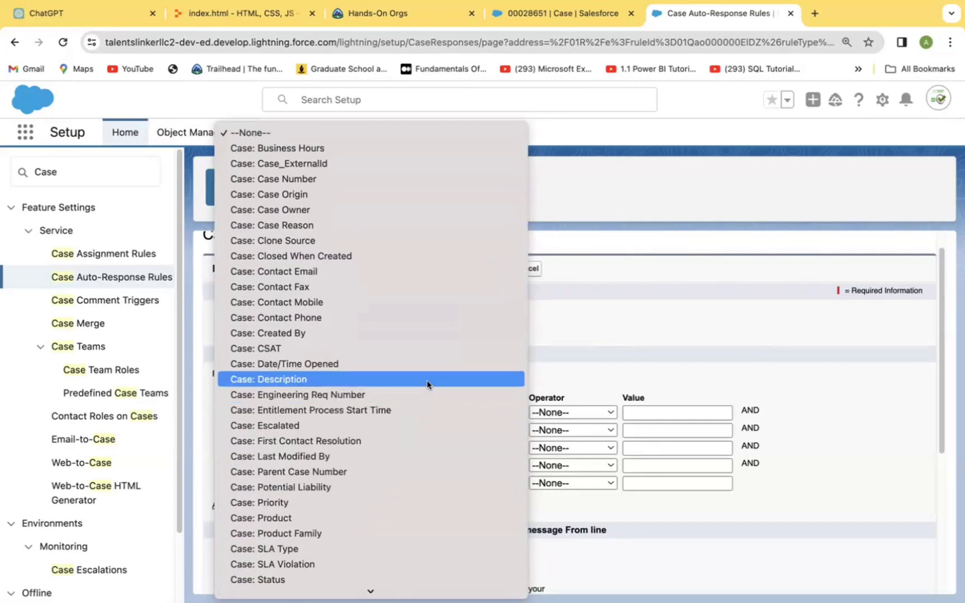
left_click(372, 502)
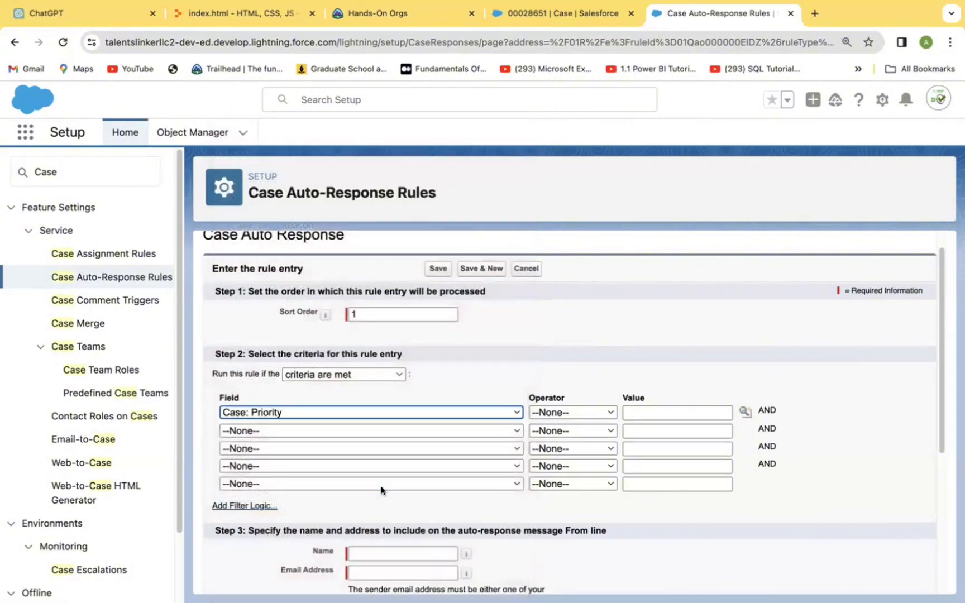
left_click(602, 412)
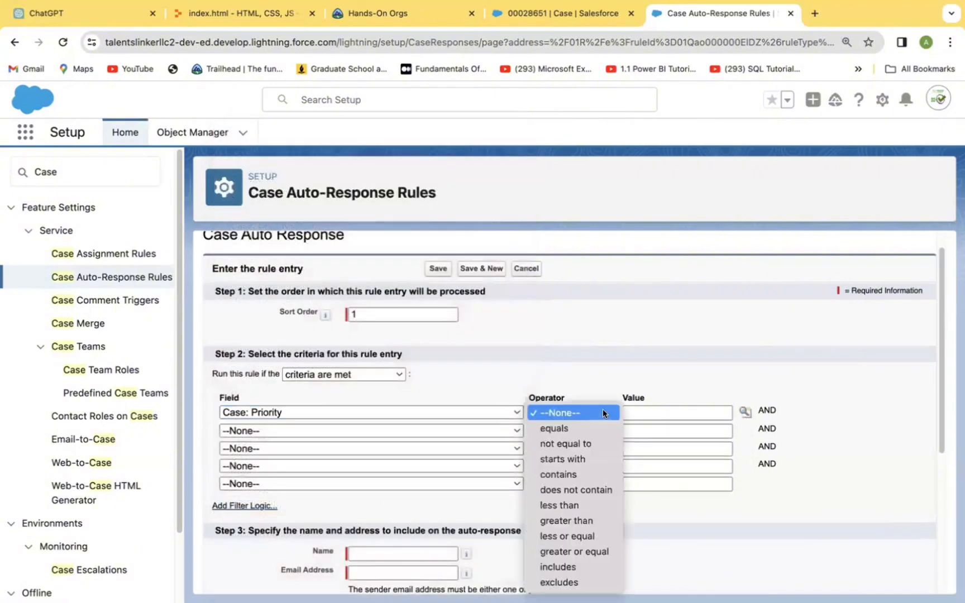
left_click(583, 430)
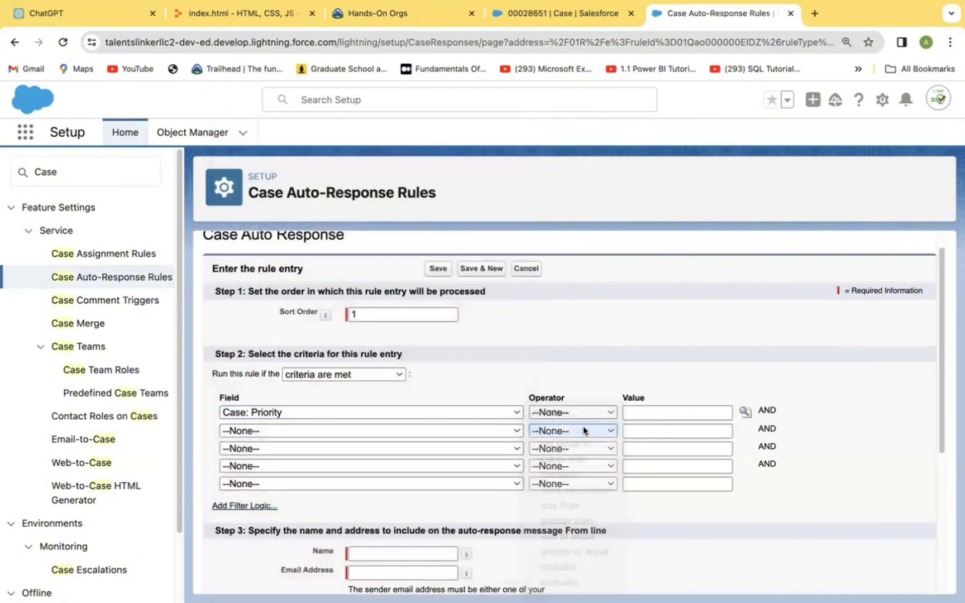
left_click(745, 412)
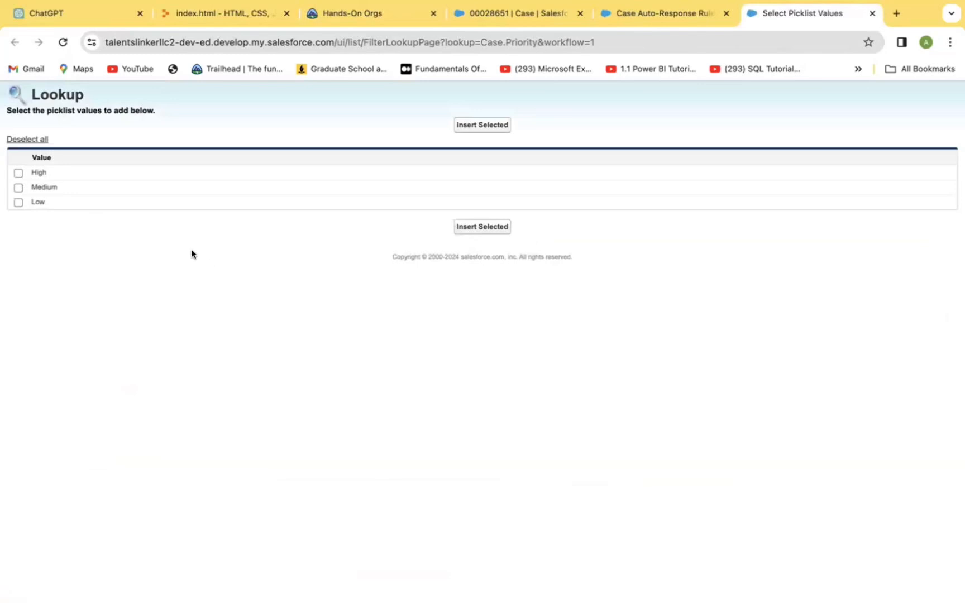
left_click(19, 172)
left_click(483, 227)
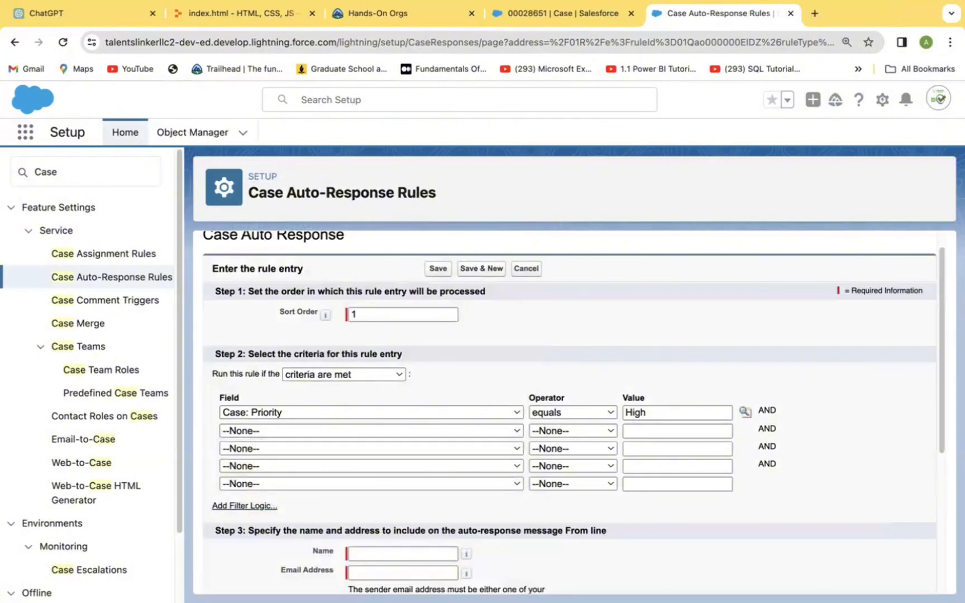
Step: Fill in the sender's name and e-mail address from the saved suggestions
scroll(942, 458, "down", 5)
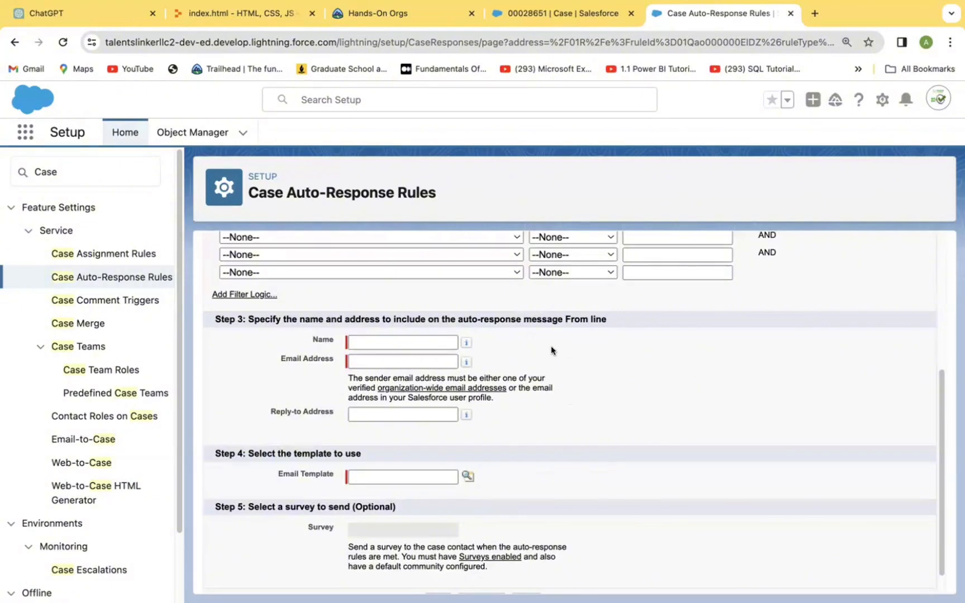
left_click(389, 343)
left_click(389, 343)
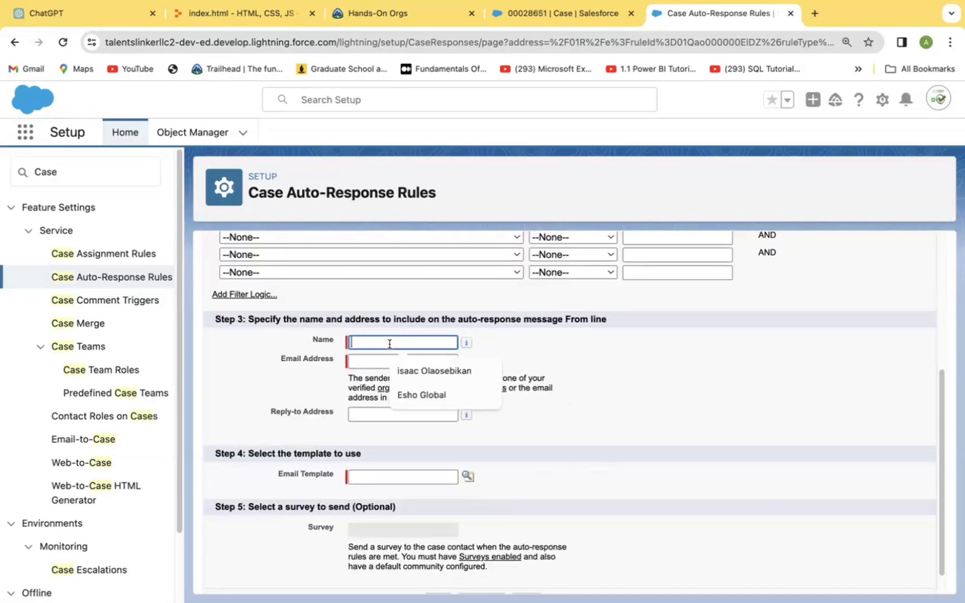
left_click(416, 371)
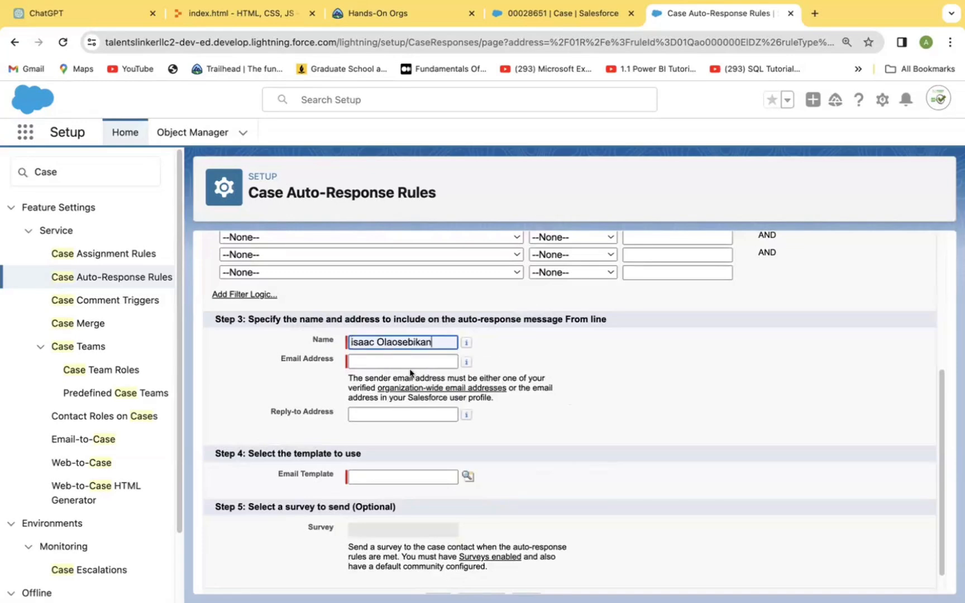
left_click(389, 359)
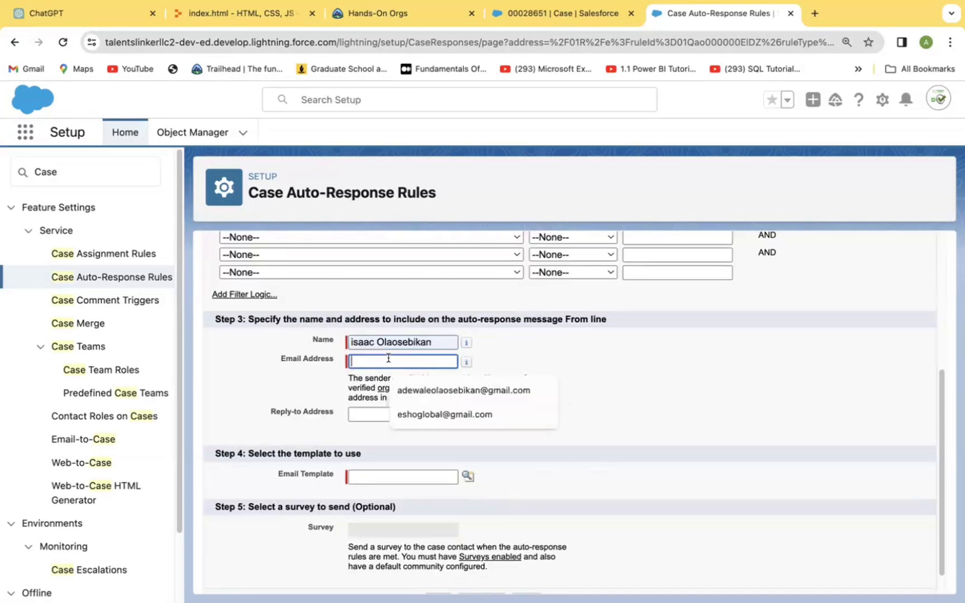
left_click(429, 389)
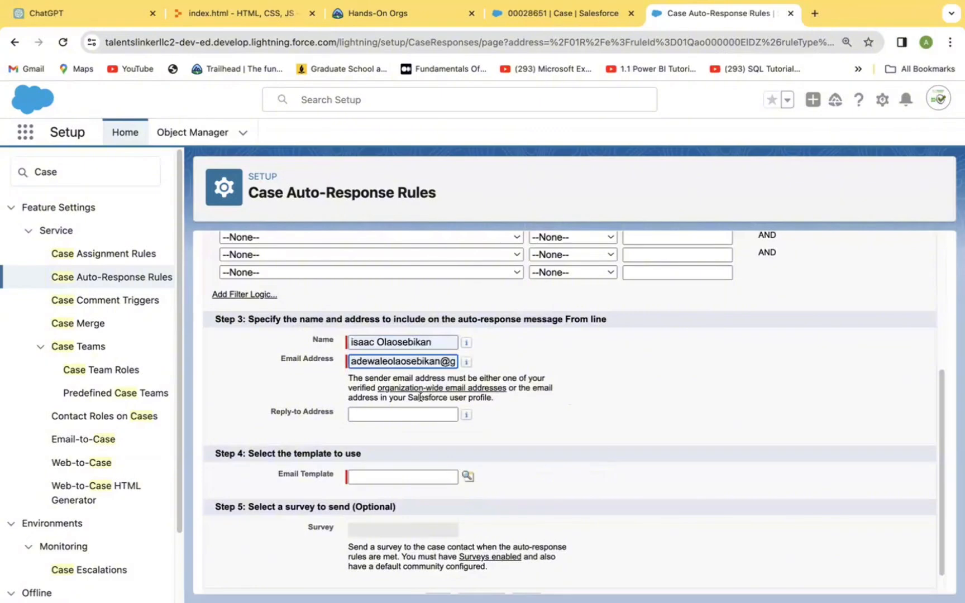
Step: Select Support: Case Response as the response e-mail template
left_click(465, 474)
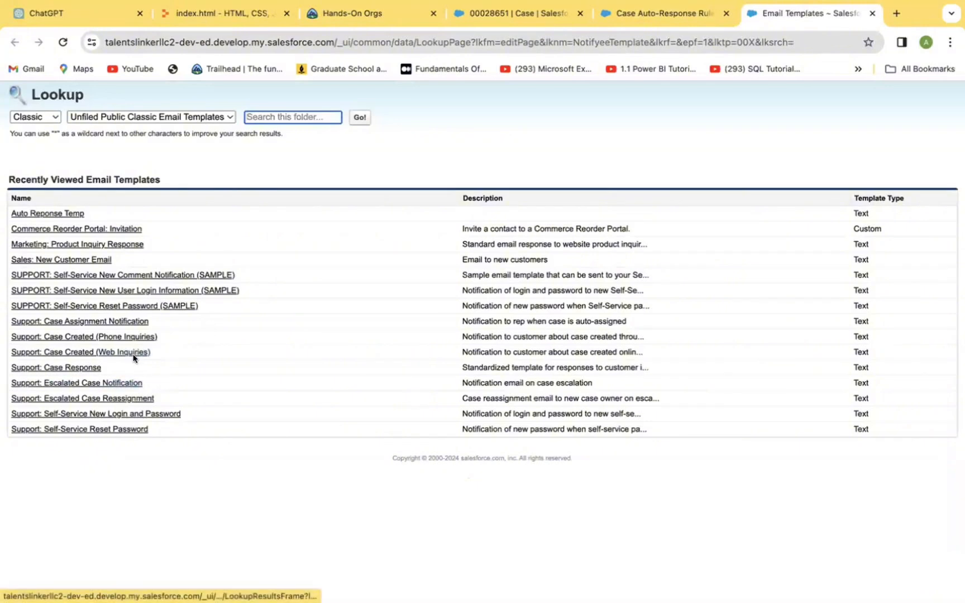
left_click(90, 365)
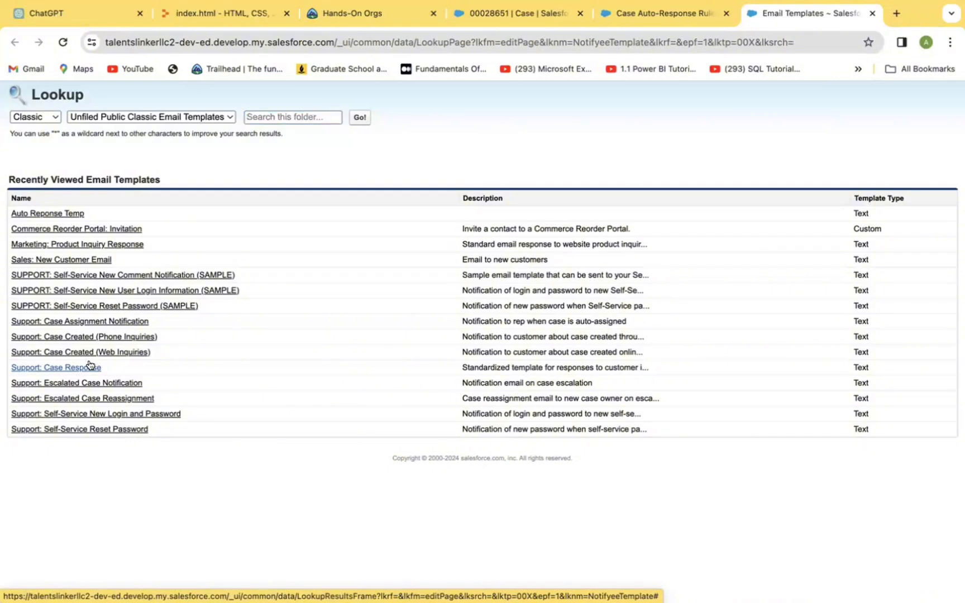
left_click(89, 367)
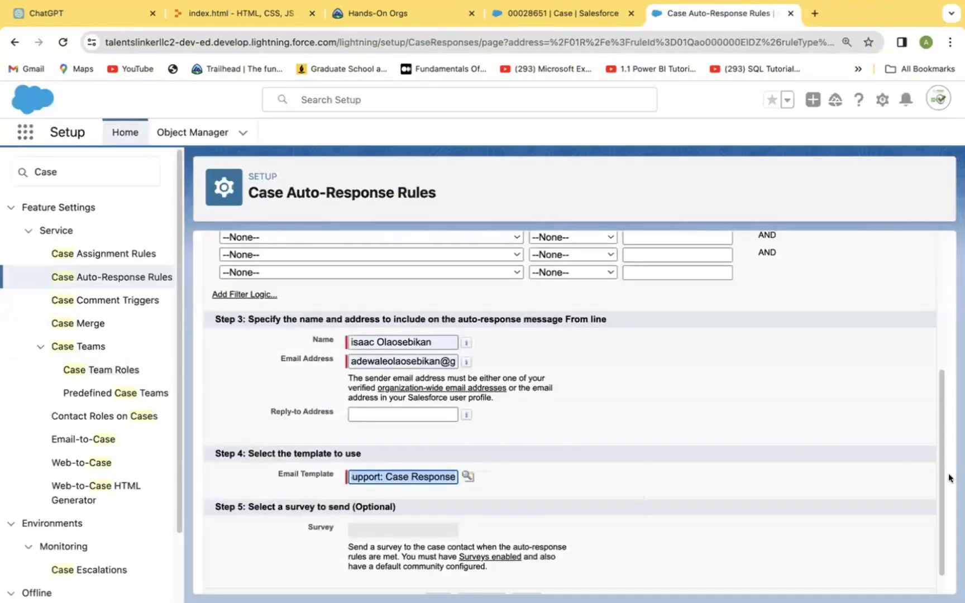
scroll(941, 563, "down", 1)
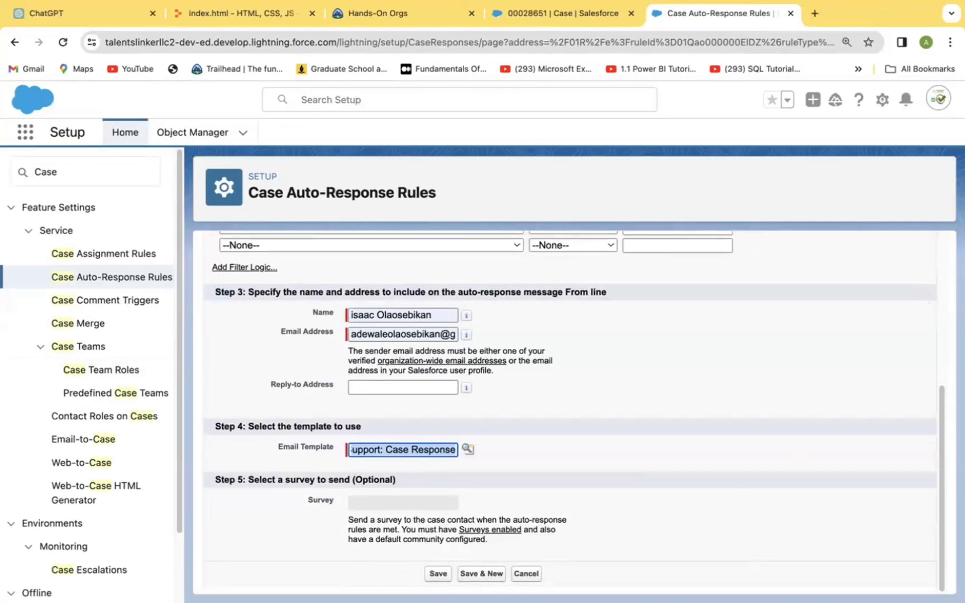
Step: Save the rule entry, then filter the Setup menu with Quick Find 'Email-to'
left_click(431, 573)
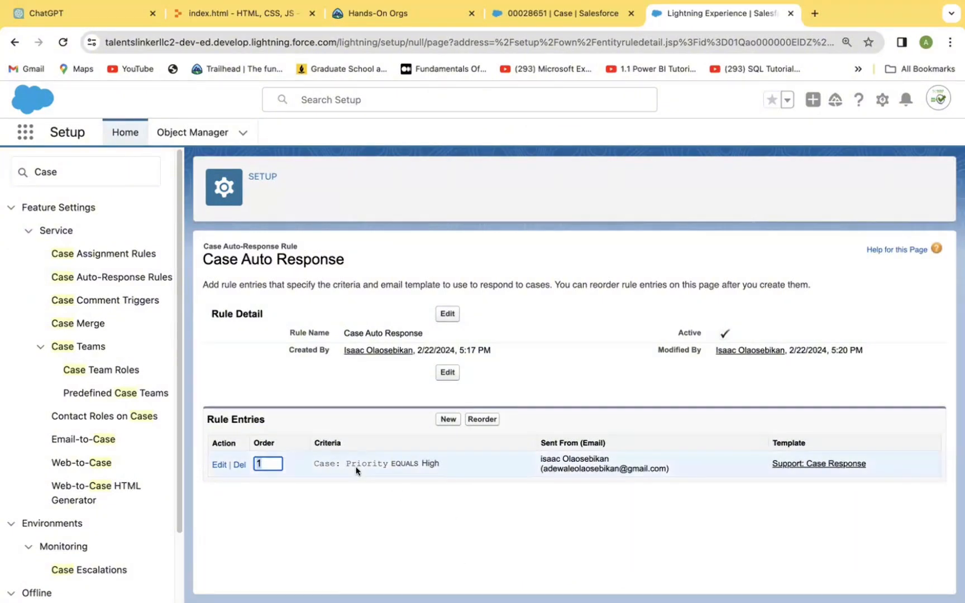
left_click(80, 168)
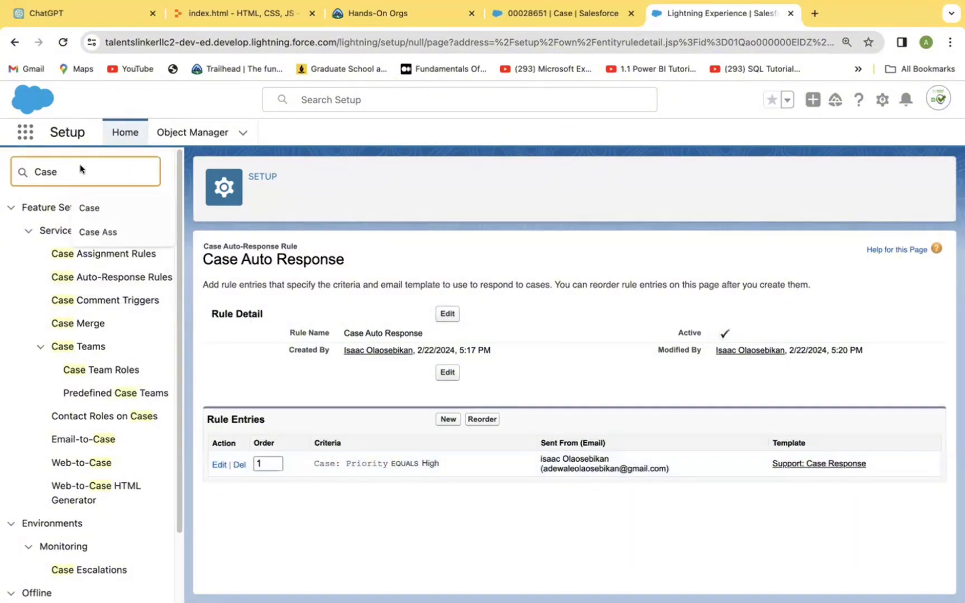
key("BackSpace")
key("BackSpace")
key("BackSpace")
key("BackSpace")
type("E")
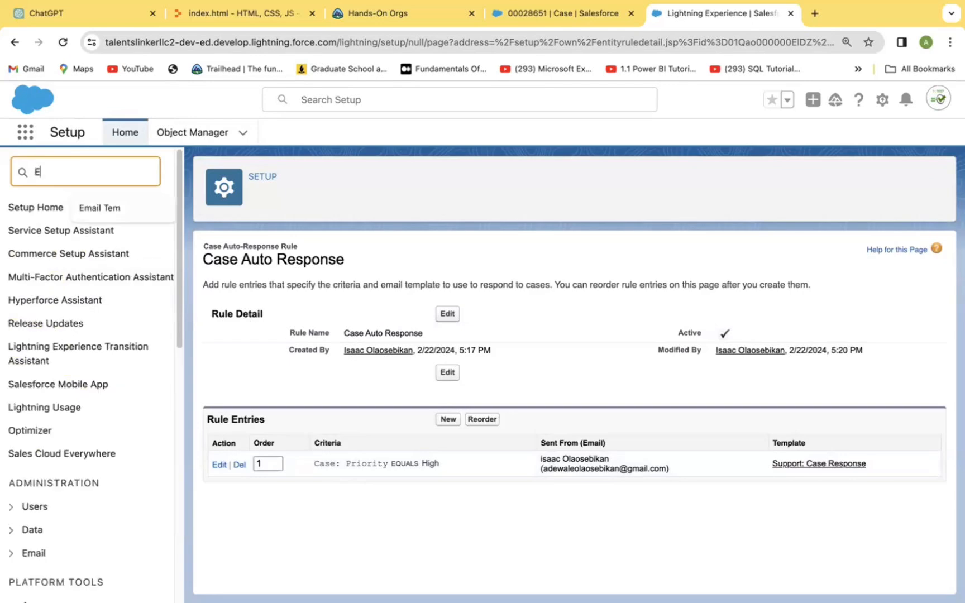
type("mail")
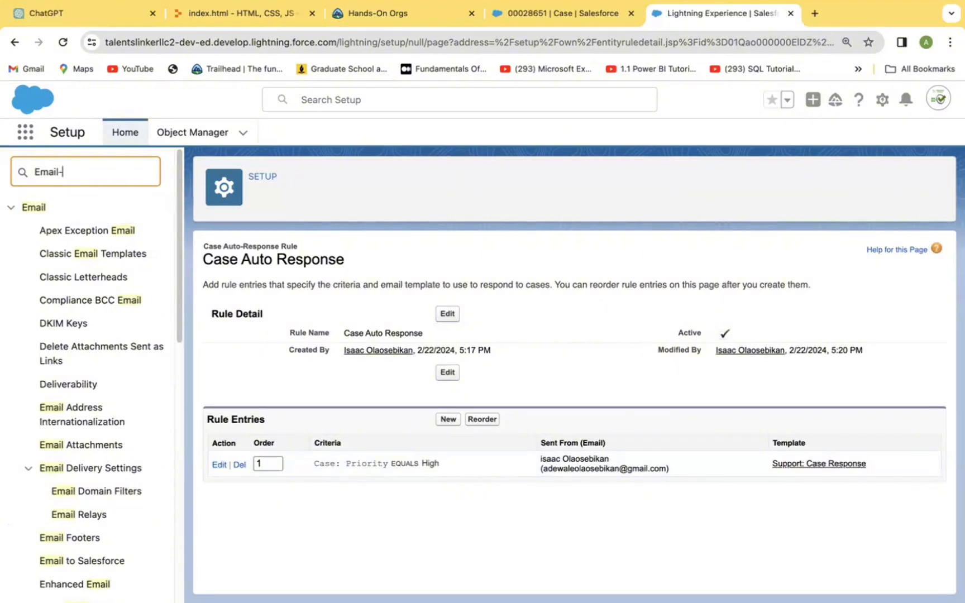
type("-t0")
key("BackSpace")
type("o")
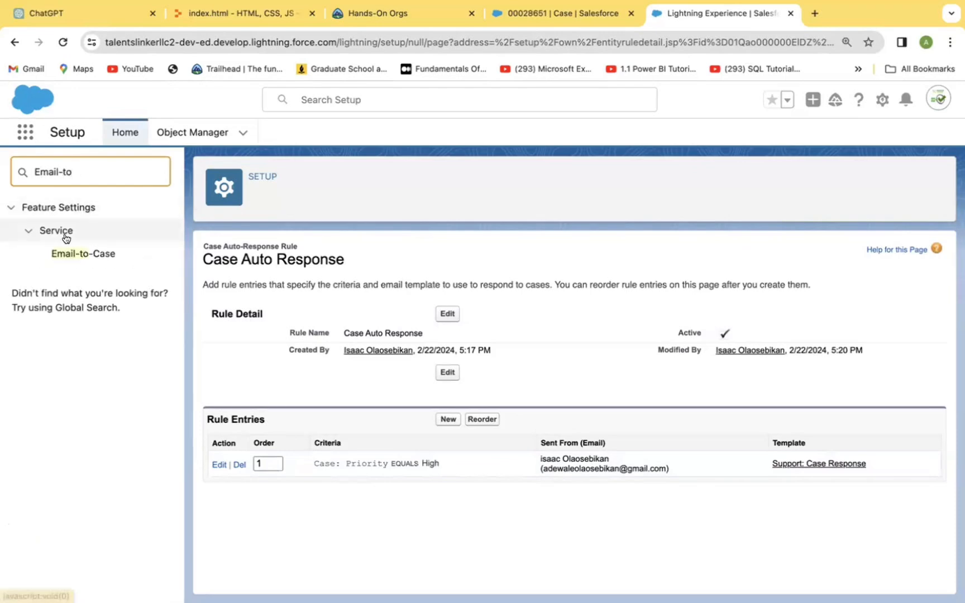
Step: Open Email-to-Case from the sidebar and continue past its introduction page
left_click(72, 255)
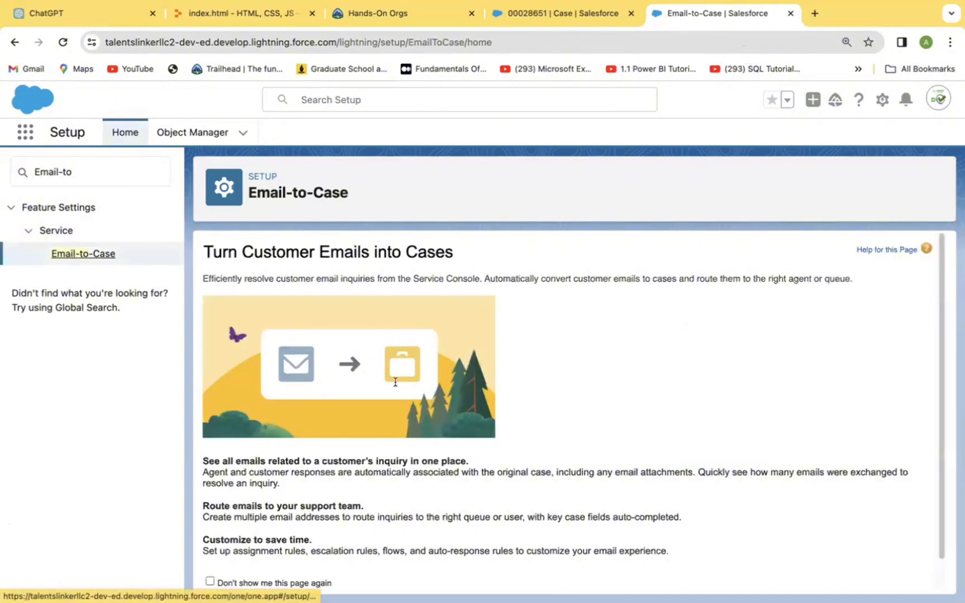
scroll(939, 489, "down", 2)
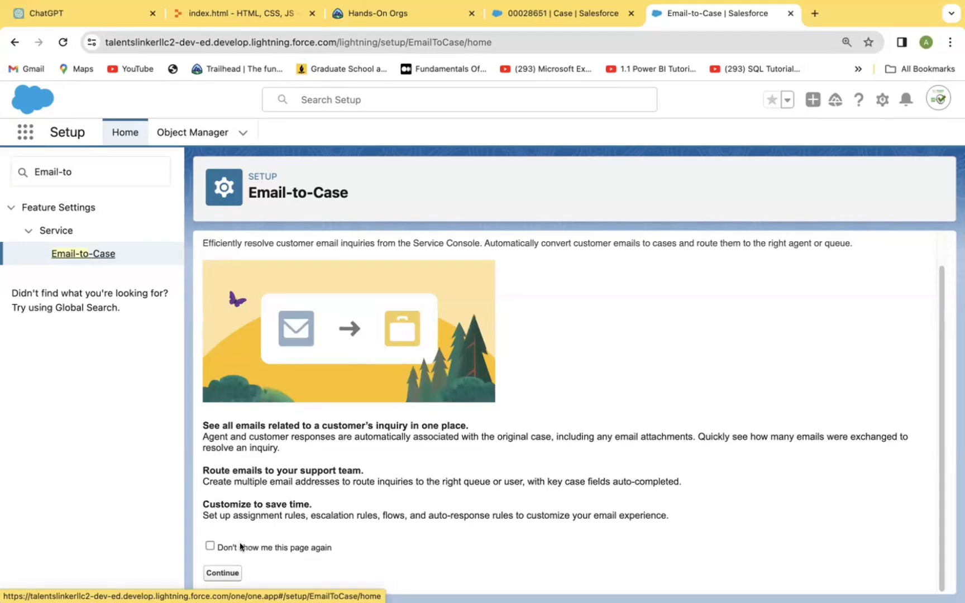
left_click(222, 572)
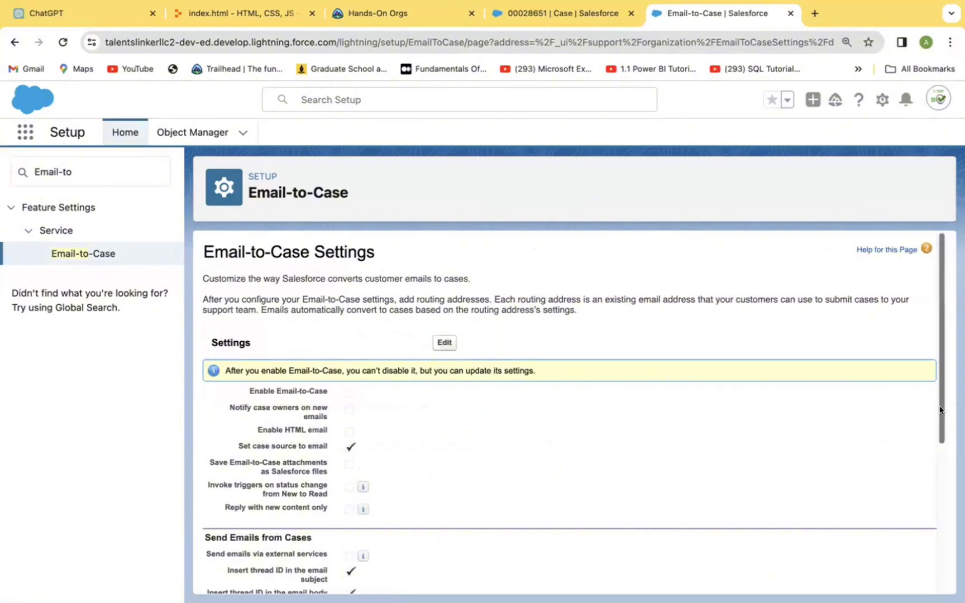
left_click_drag(940, 410, 939, 573)
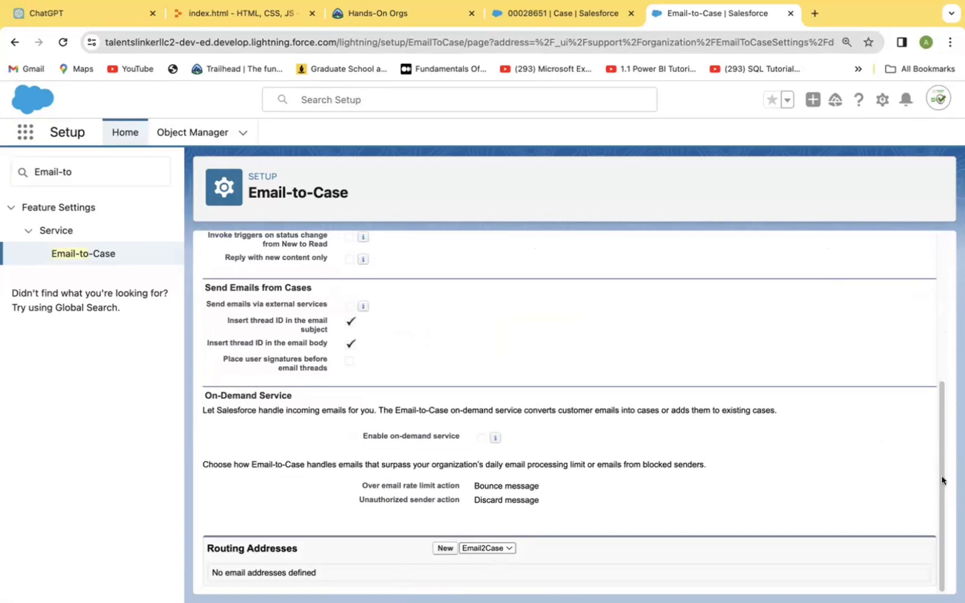
left_click_drag(941, 474, 920, 372)
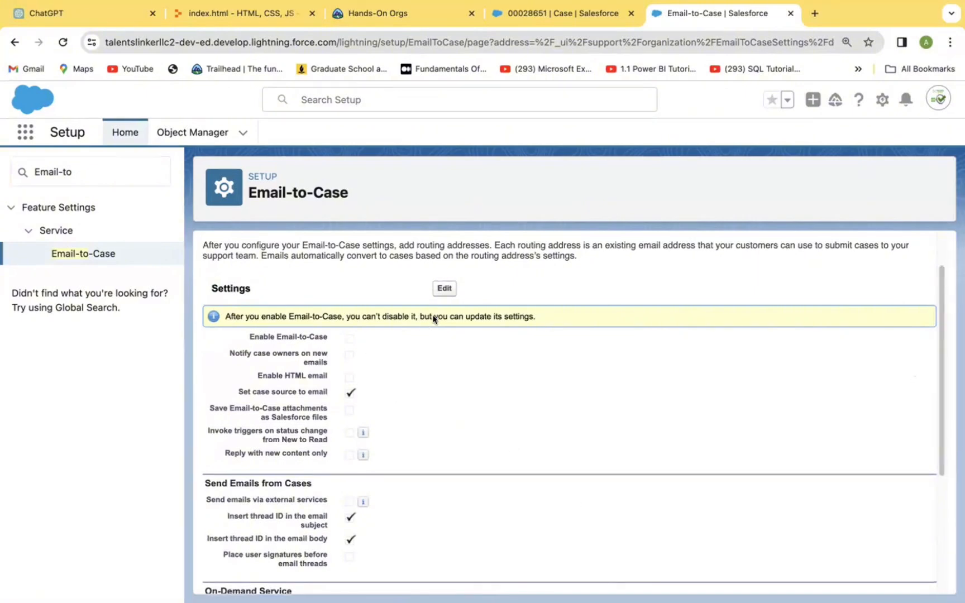
left_click(445, 288)
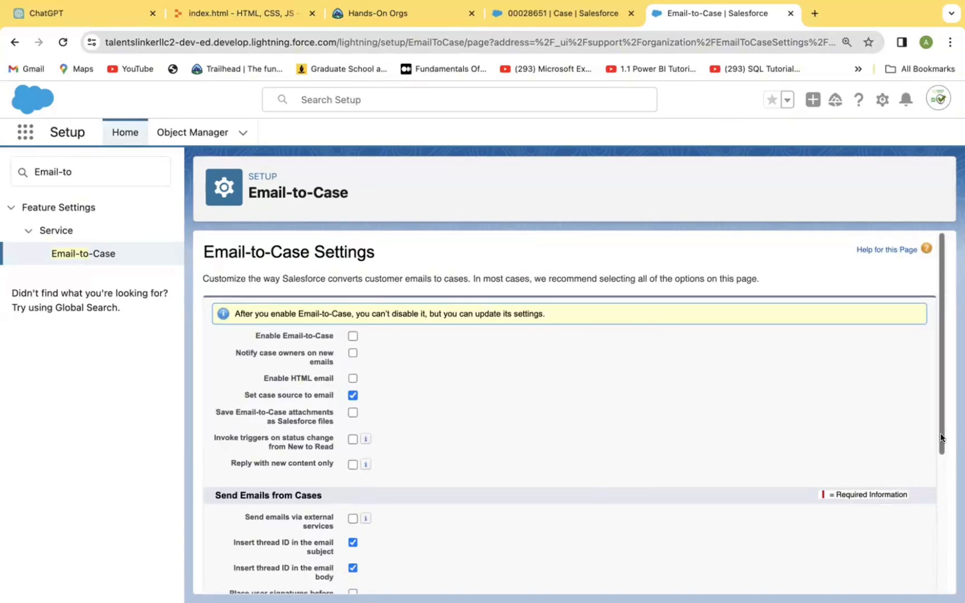
scroll(942, 438, "down", 5)
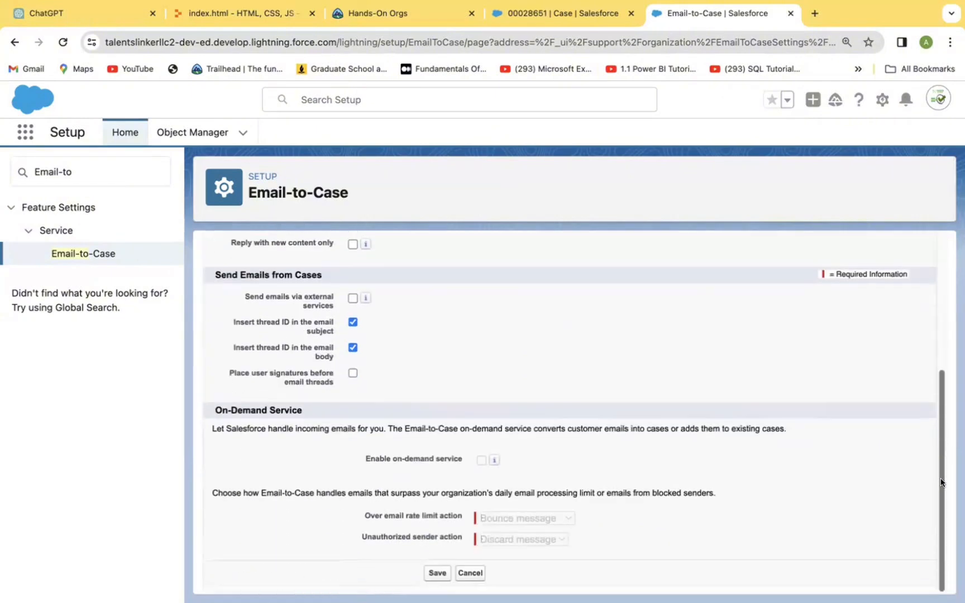
left_click_drag(941, 483, 940, 320)
left_click(943, 585)
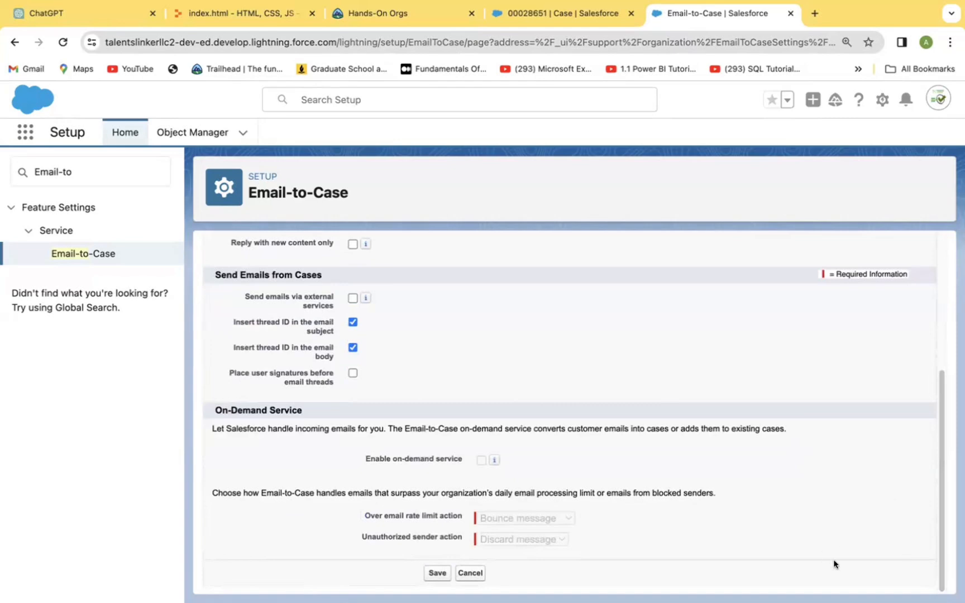
left_click(469, 571)
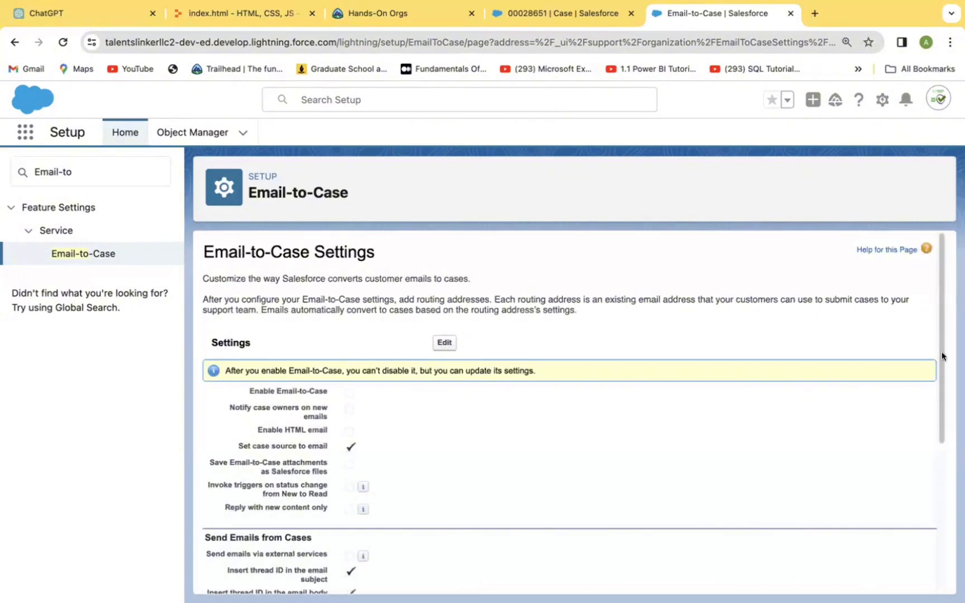
left_click_drag(941, 420, 938, 579)
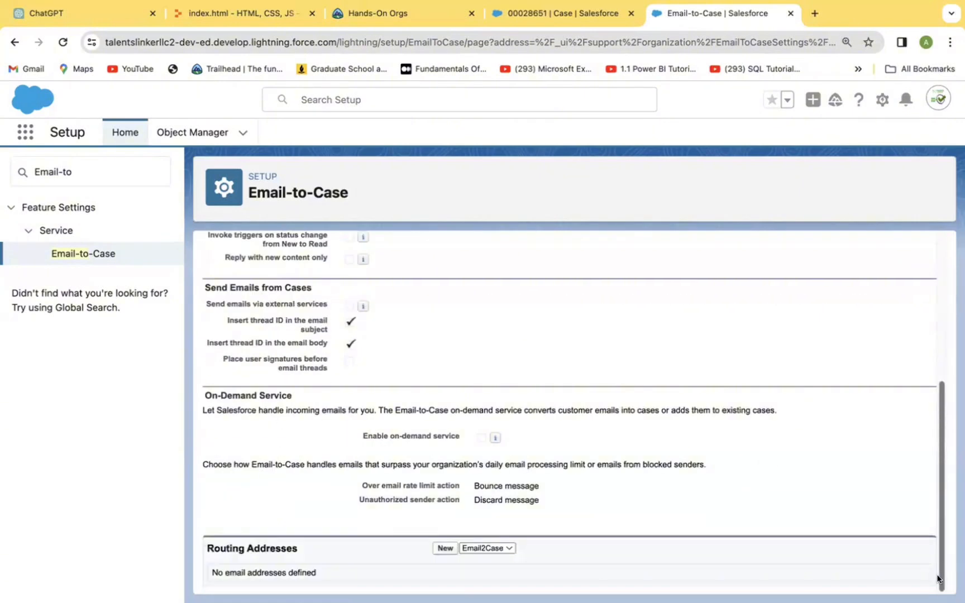
Step: Add a new routing address named 'Email-to-Casen Test' from the autofill suggestion
left_click(445, 548)
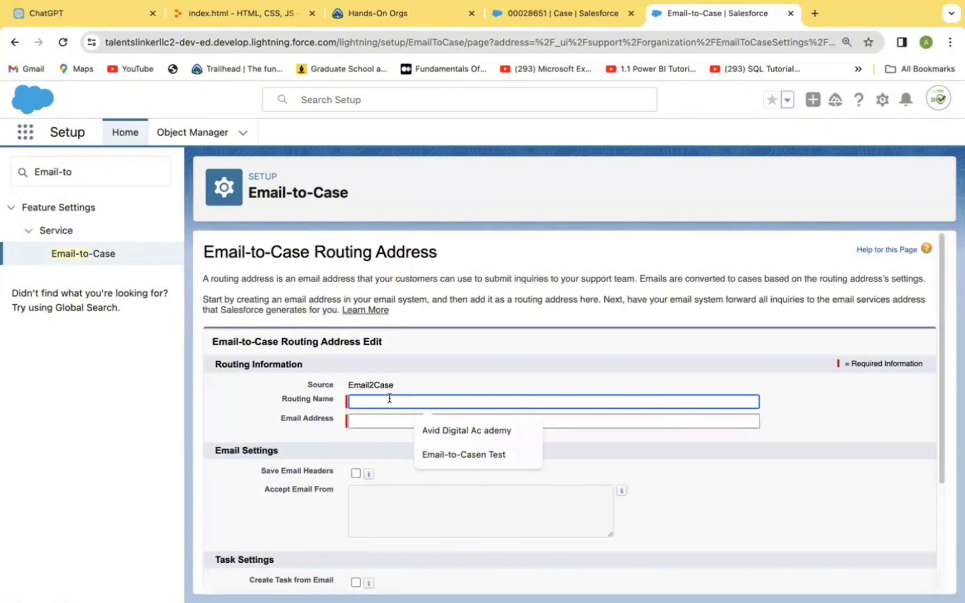
left_click(459, 455)
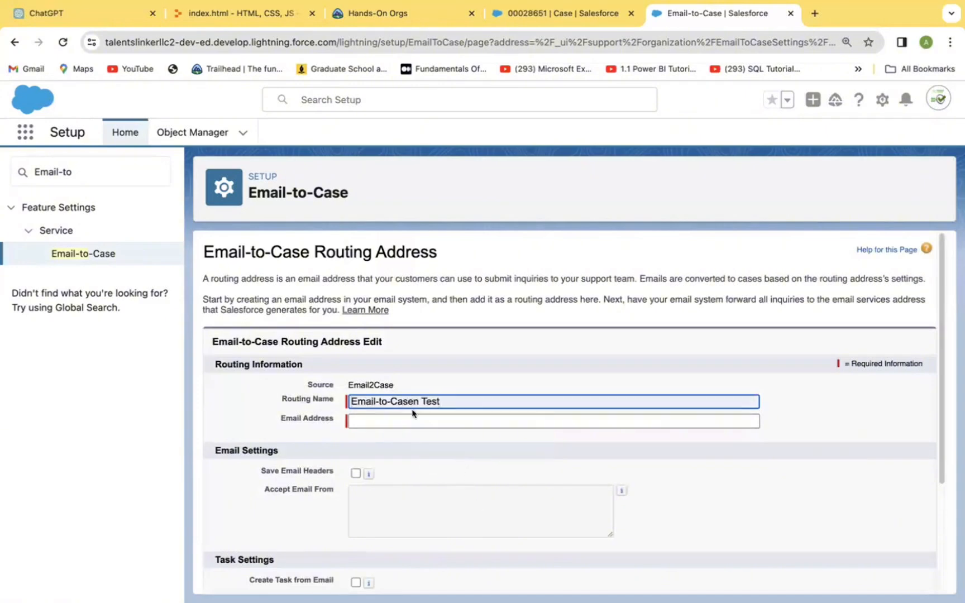
left_click(382, 419)
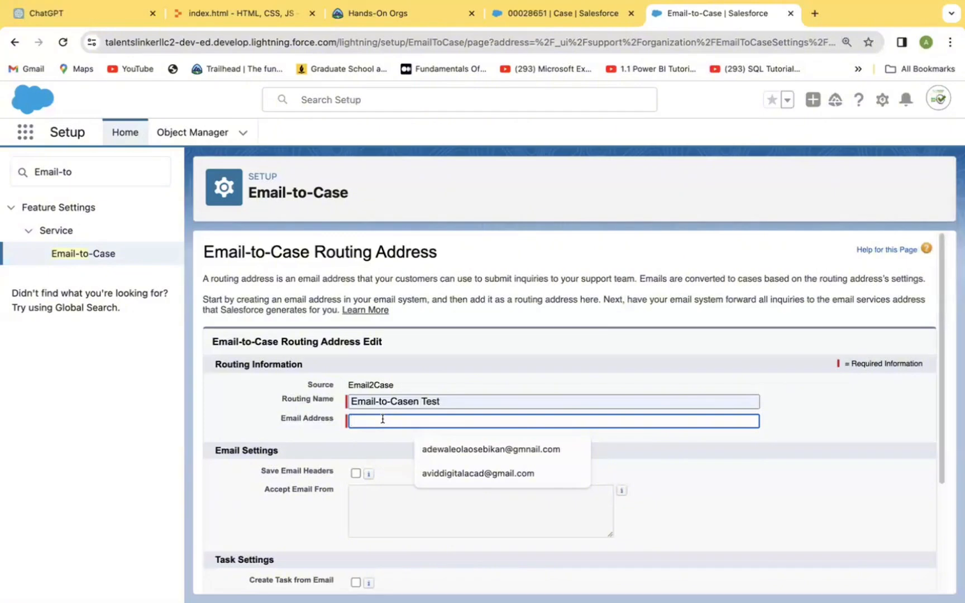
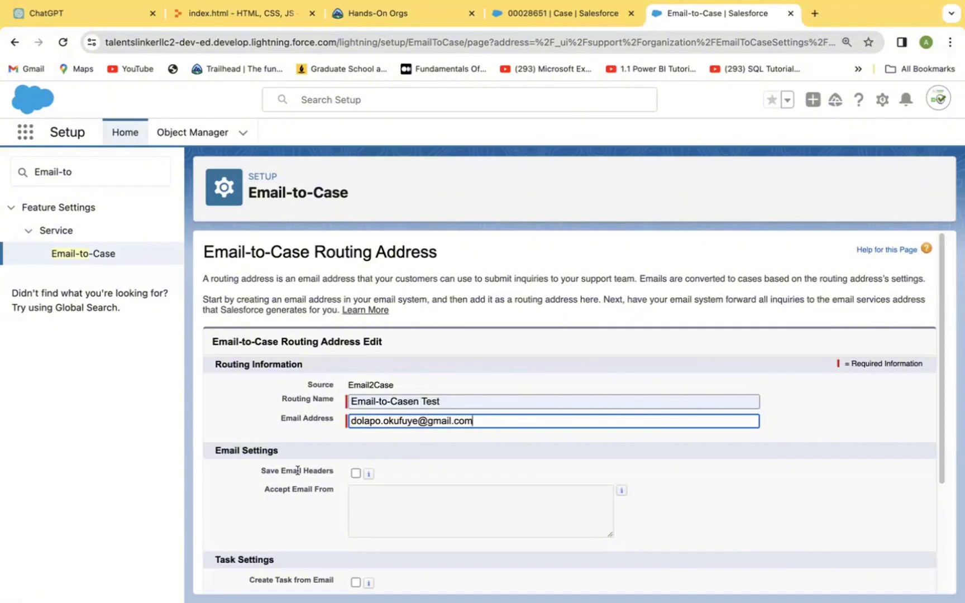
Step: Turn on Save Email Headers and Create Task from Email, with task status Not Started
left_click(352, 473)
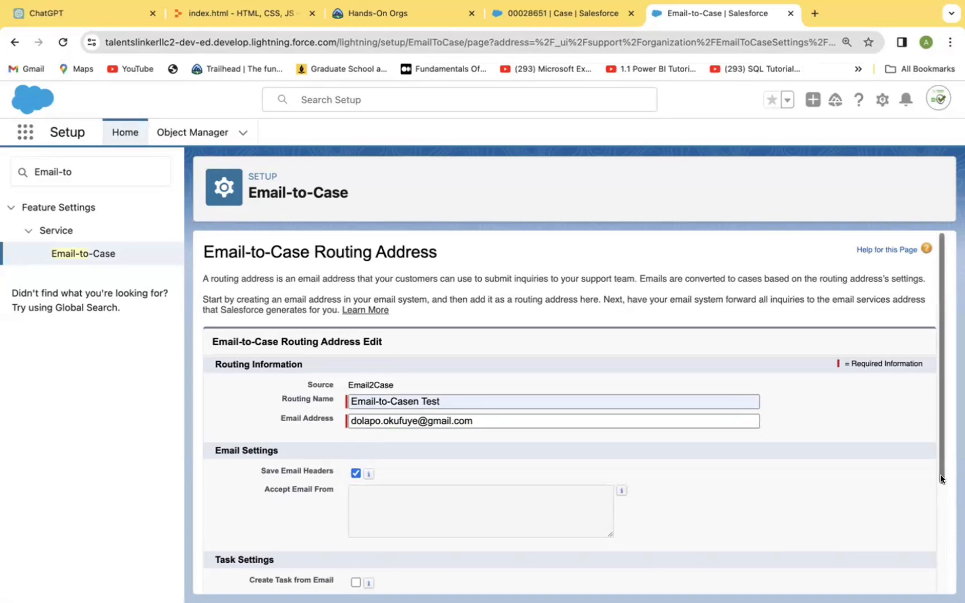
scroll(941, 478, "down", 3)
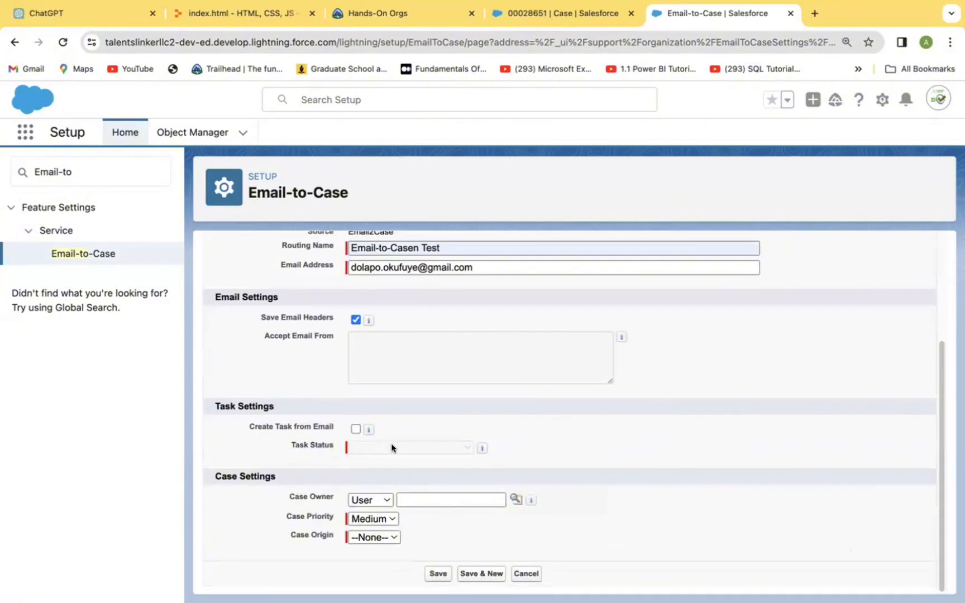
left_click(356, 429)
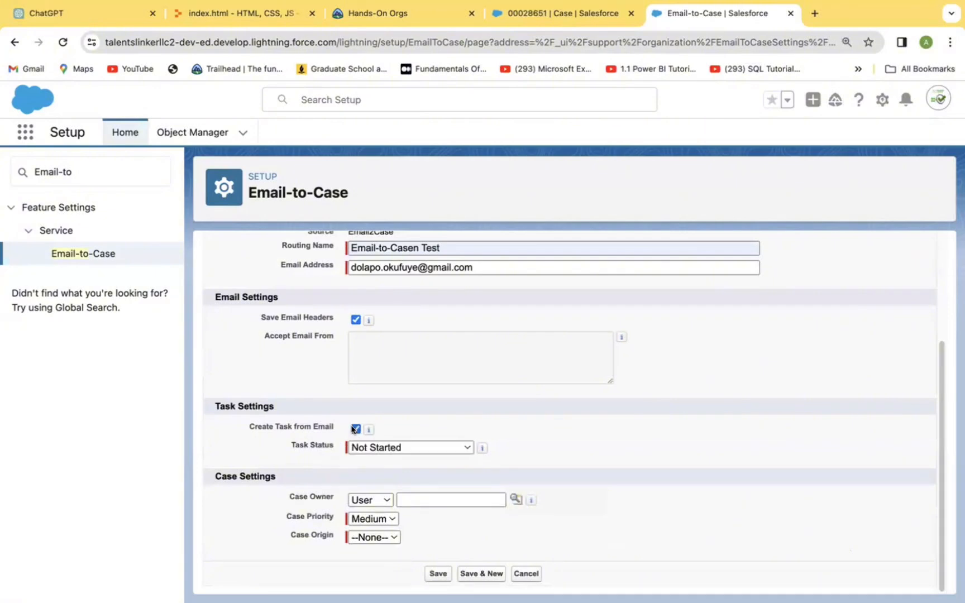
left_click(467, 447)
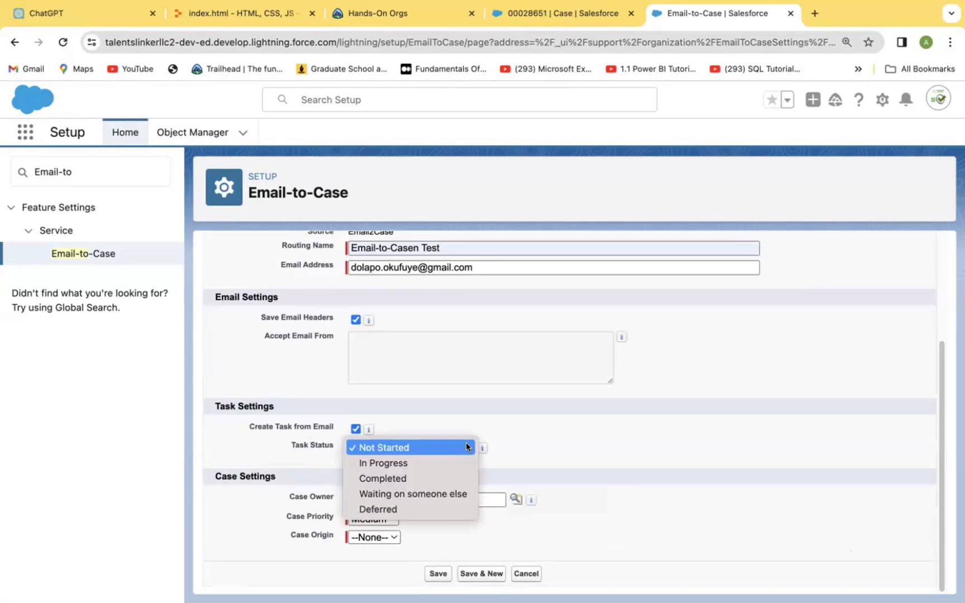
left_click(414, 449)
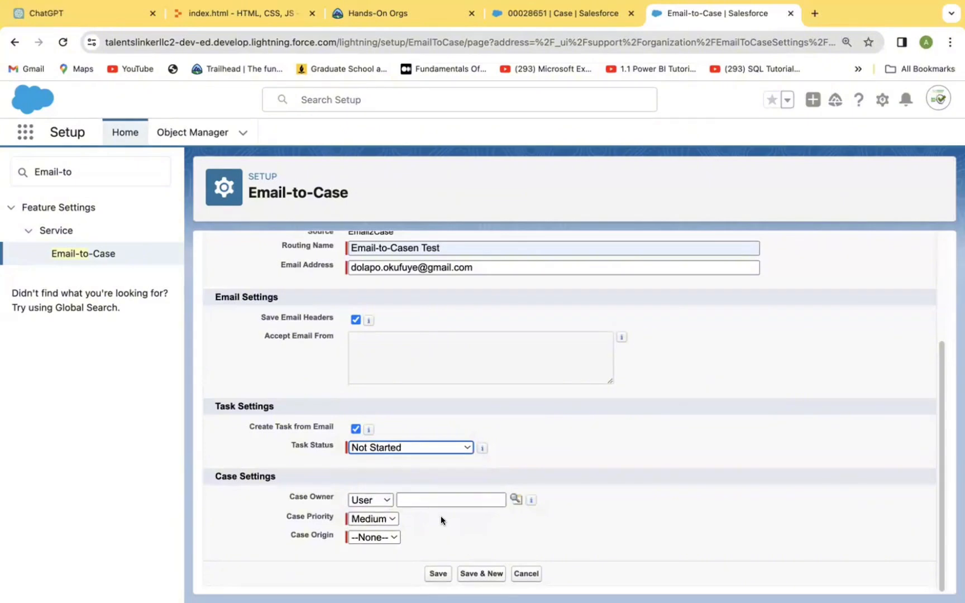
Step: Keep User as the case owner type and pick the owner from Recently Viewed Users
left_click(383, 493)
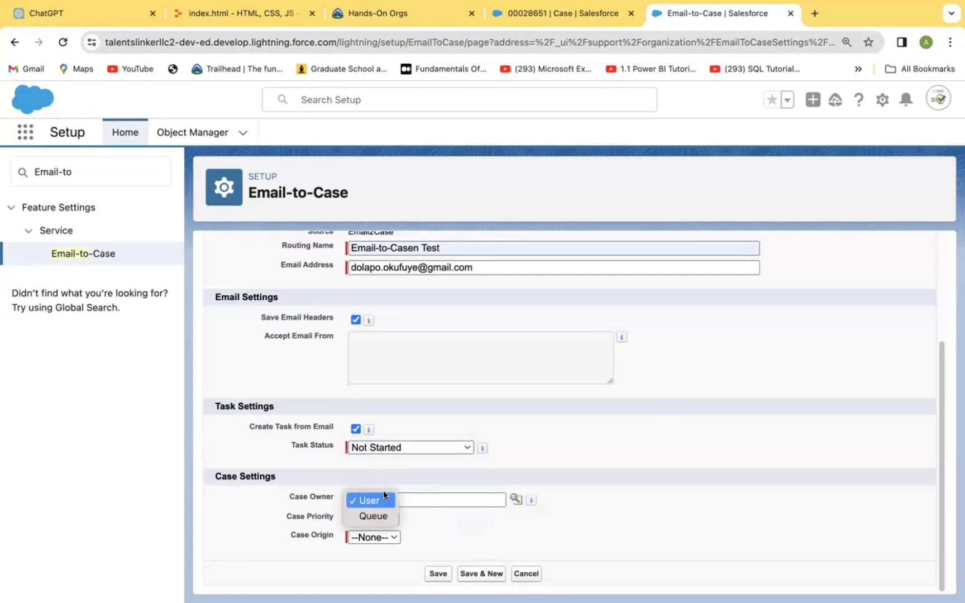
left_click(374, 501)
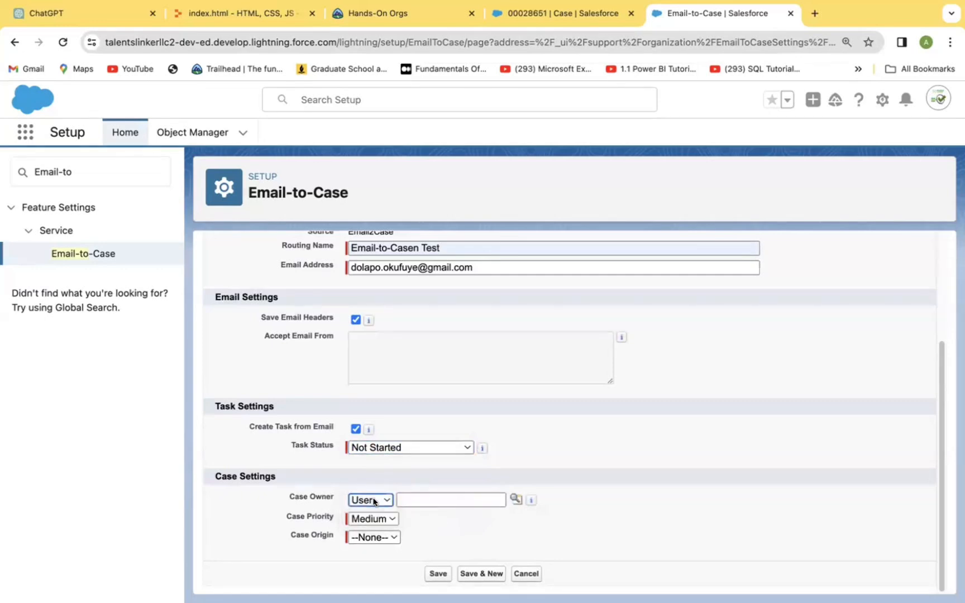
left_click(514, 498)
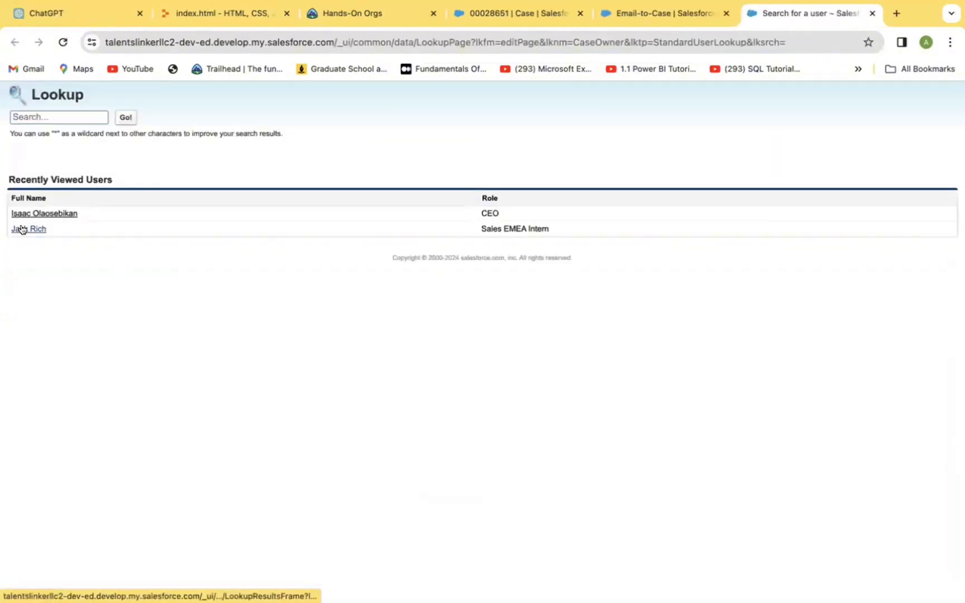
left_click(25, 229)
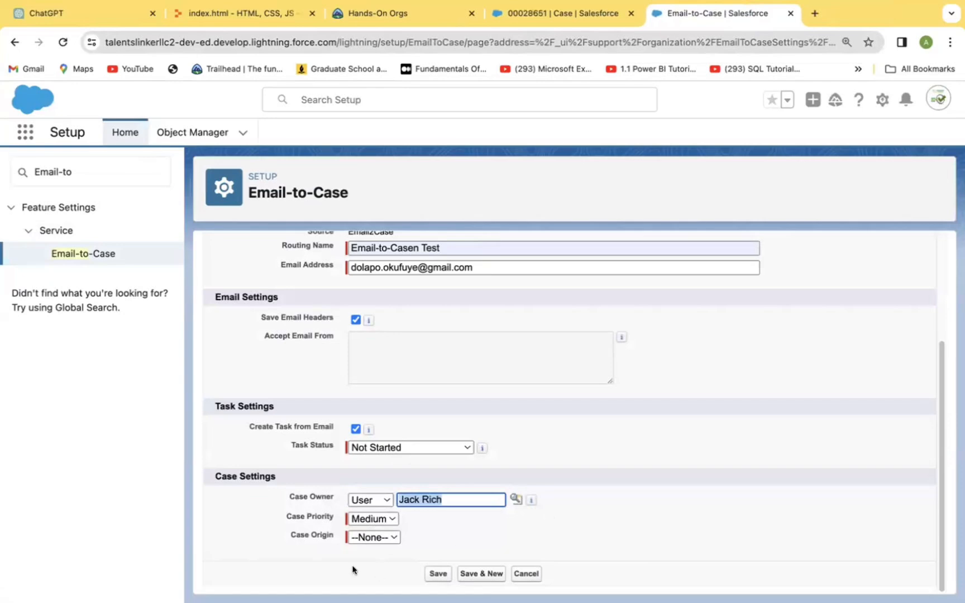
left_click(385, 536)
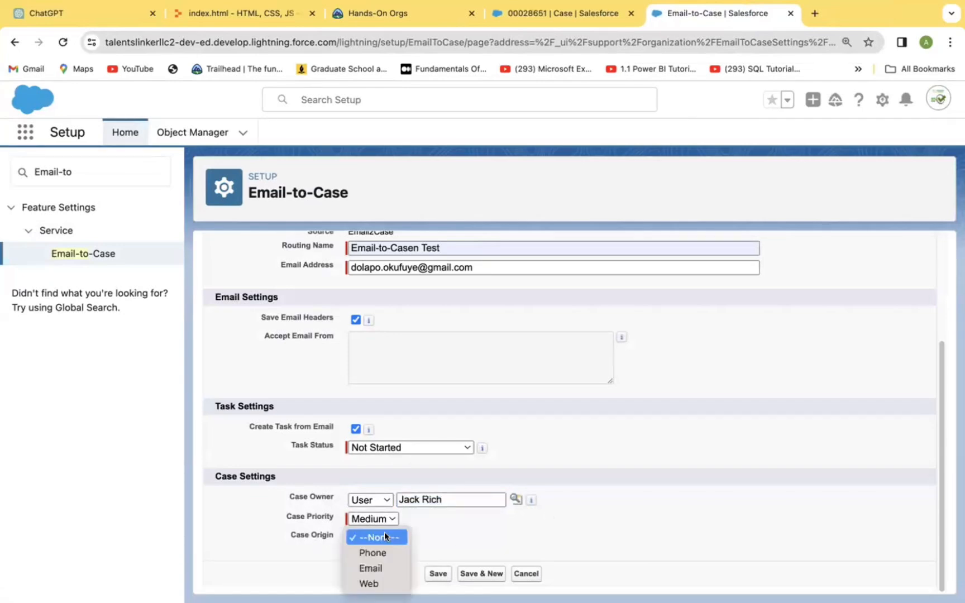
Step: Set the routing address's Case Origin to Email and save
left_click(373, 566)
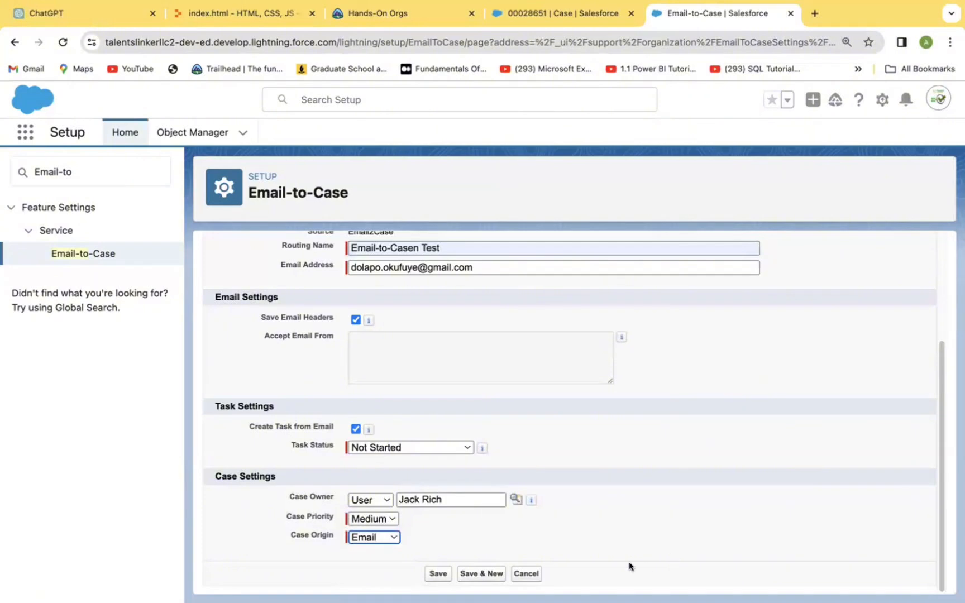
left_click(439, 573)
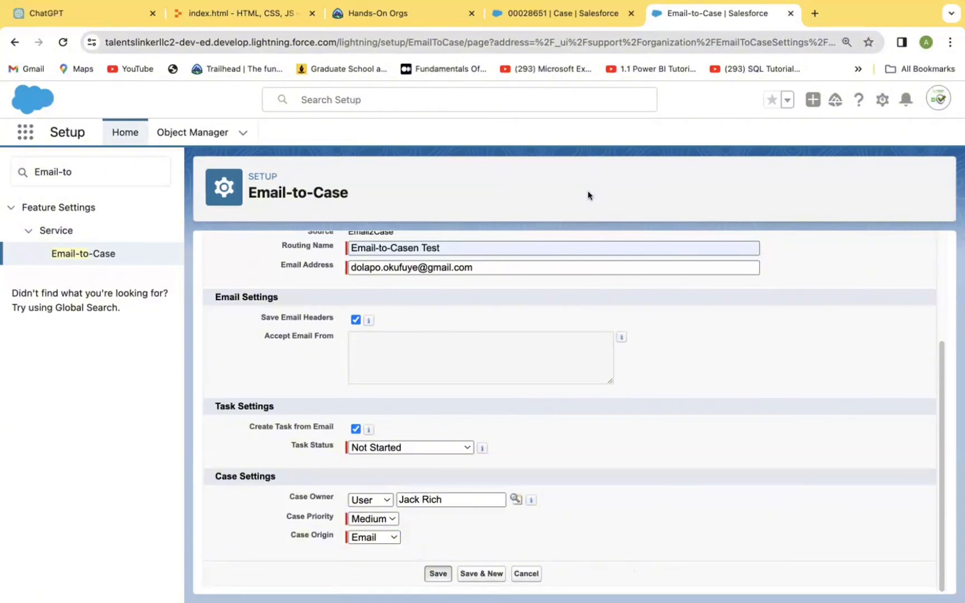
Step: Confirm saving the Email-to-Casen Test routing address to reach its detail page
key("Return")
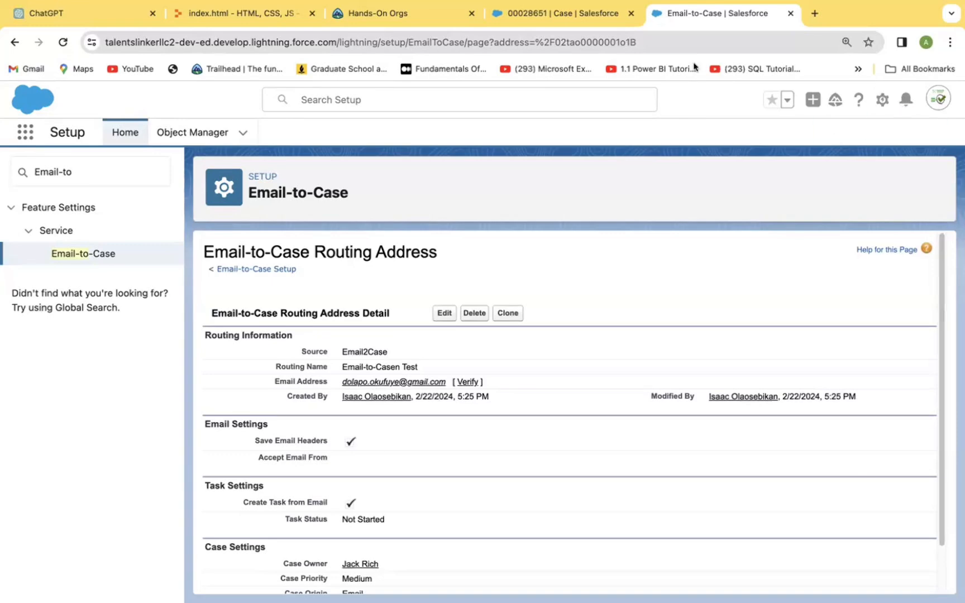
Step: Return to case 00028651's tab, go to Cases, and expand the Recently Viewed list views
left_click(560, 9)
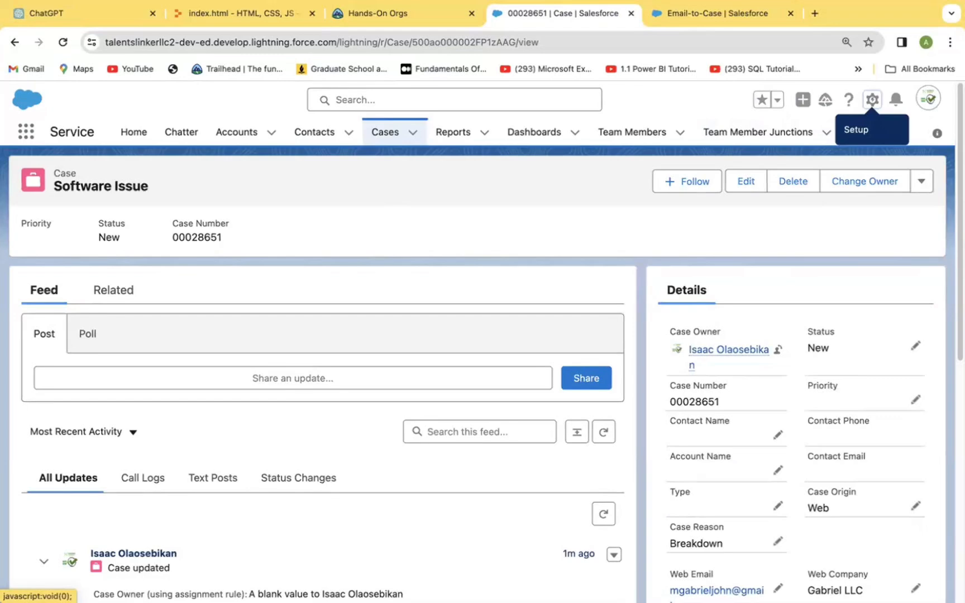
left_click(381, 132)
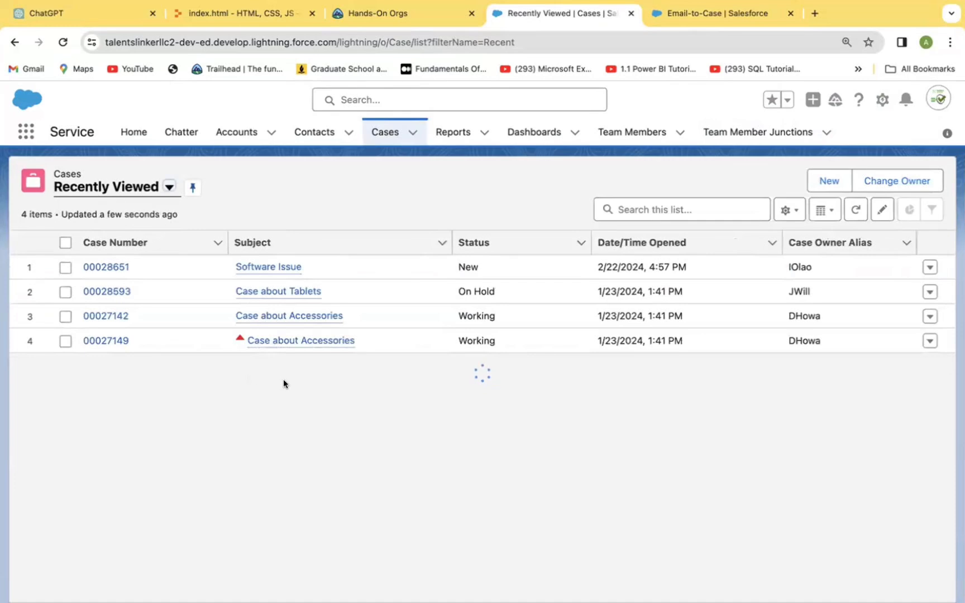
left_click(168, 187)
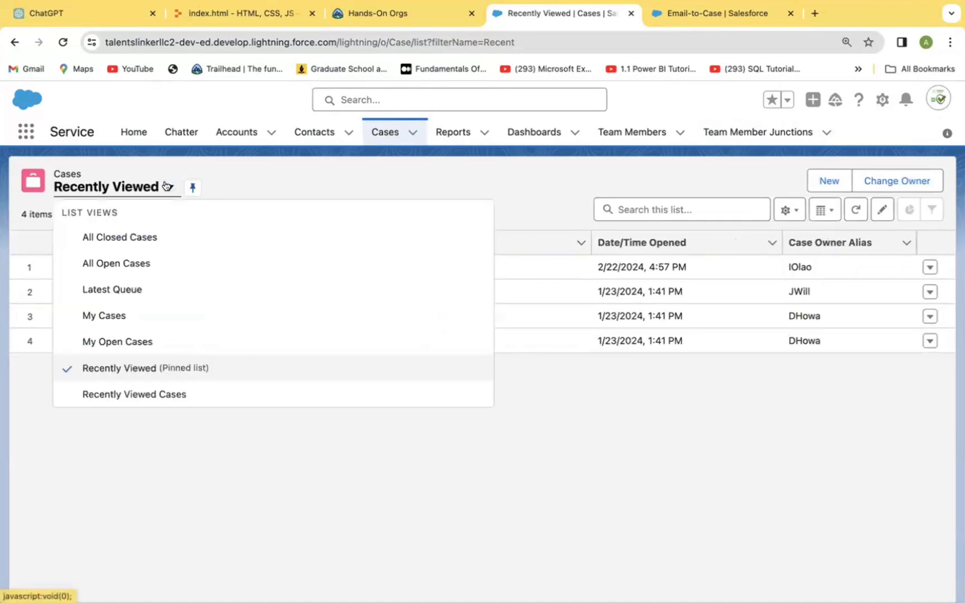
Step: Switch to the All Open Cases view, scroll through its 178 cases, and reload it
left_click(123, 262)
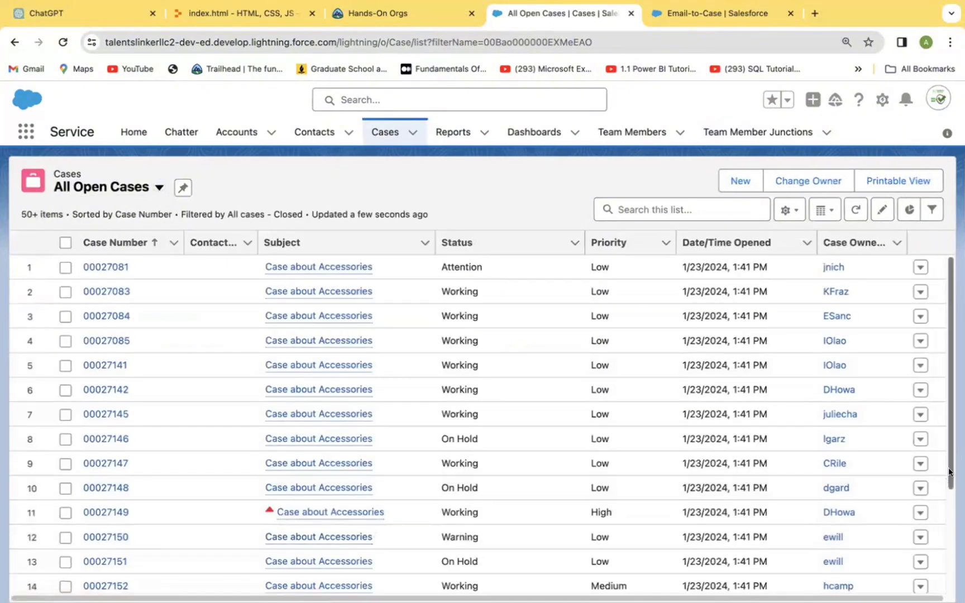
scroll(948, 472, "down", 5)
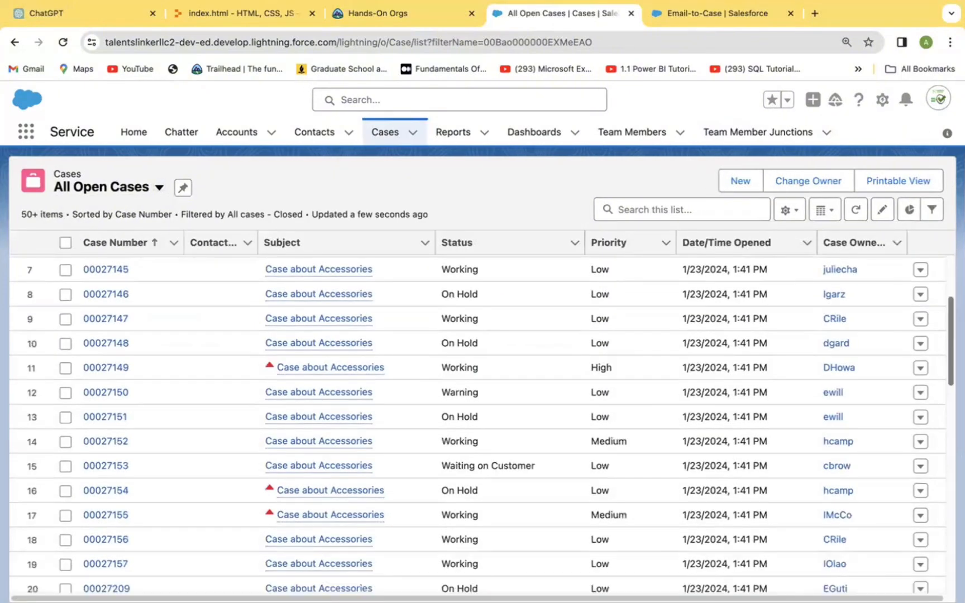
left_click_drag(950, 370, 950, 567)
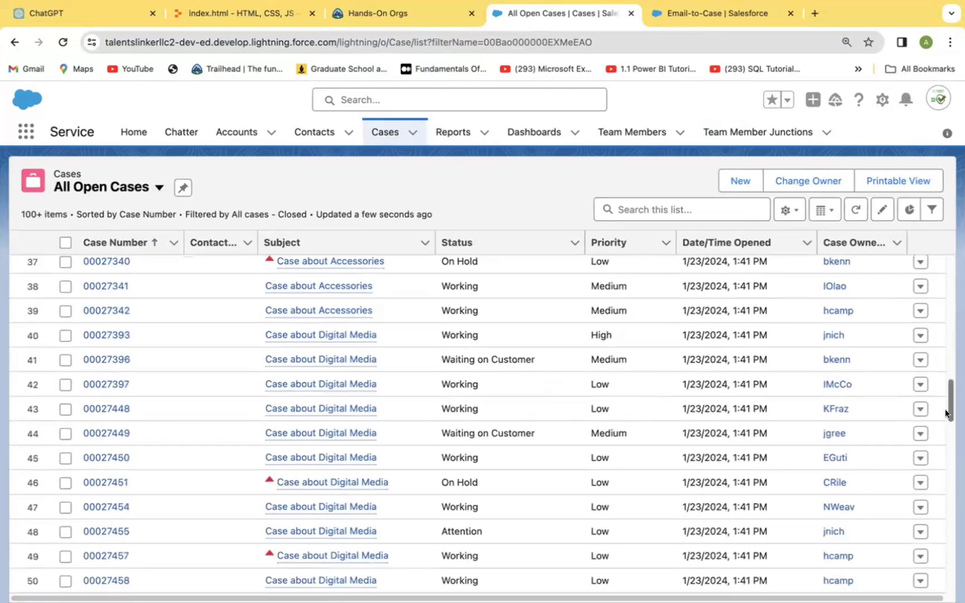
left_click_drag(950, 413, 950, 564)
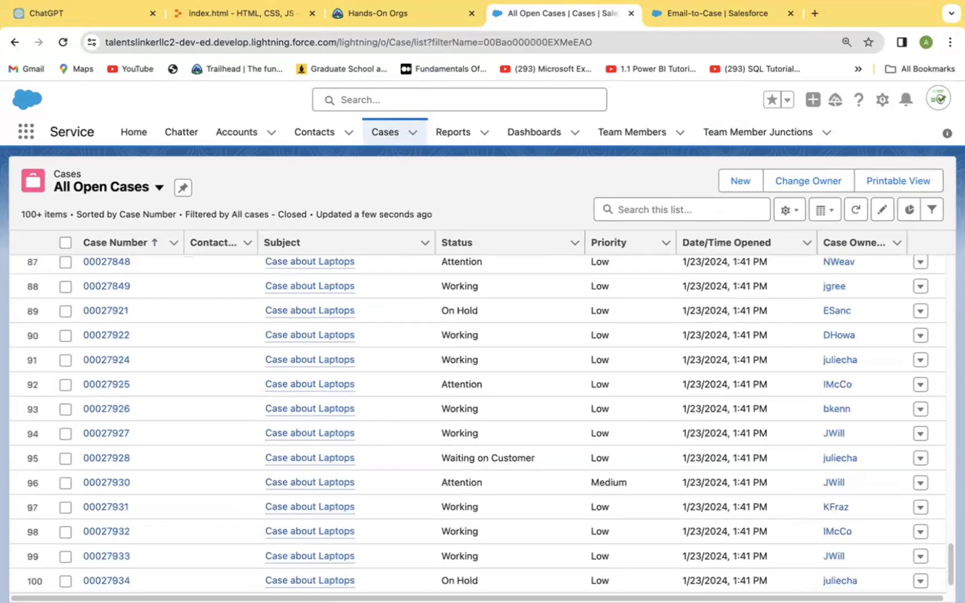
scroll(482, 424, "up", 1)
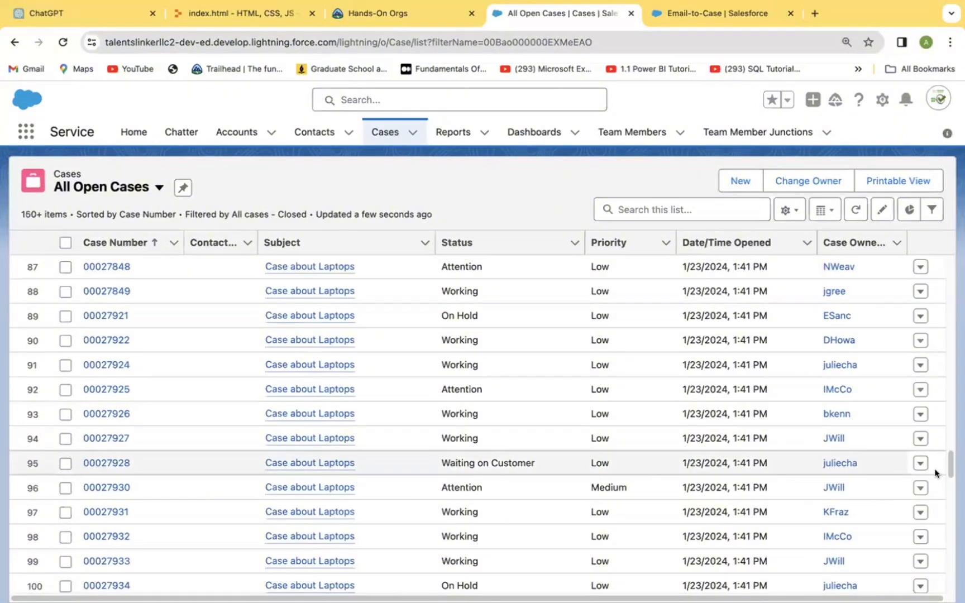
left_click_drag(950, 463, 950, 578)
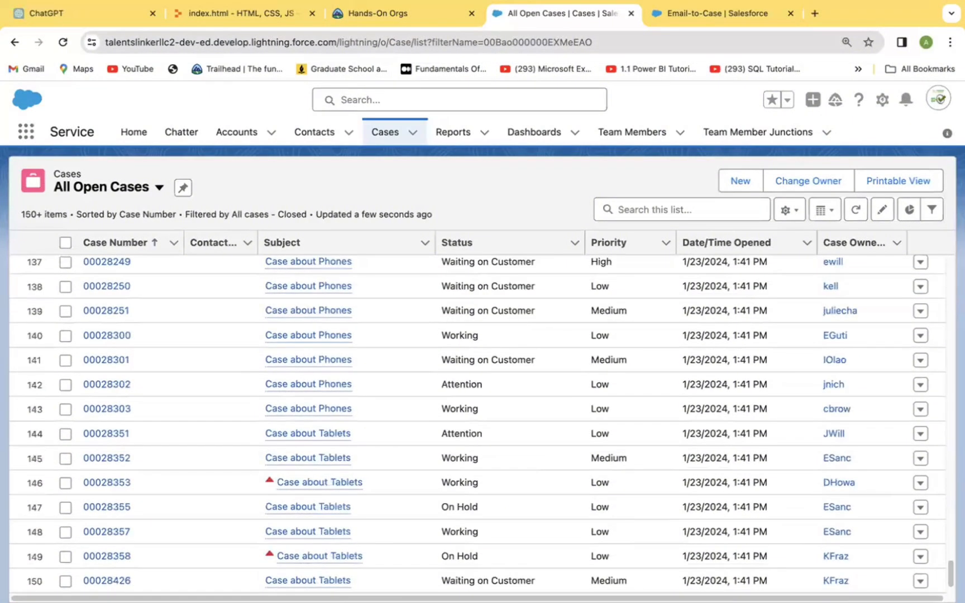
left_click_drag(948, 531, 949, 580)
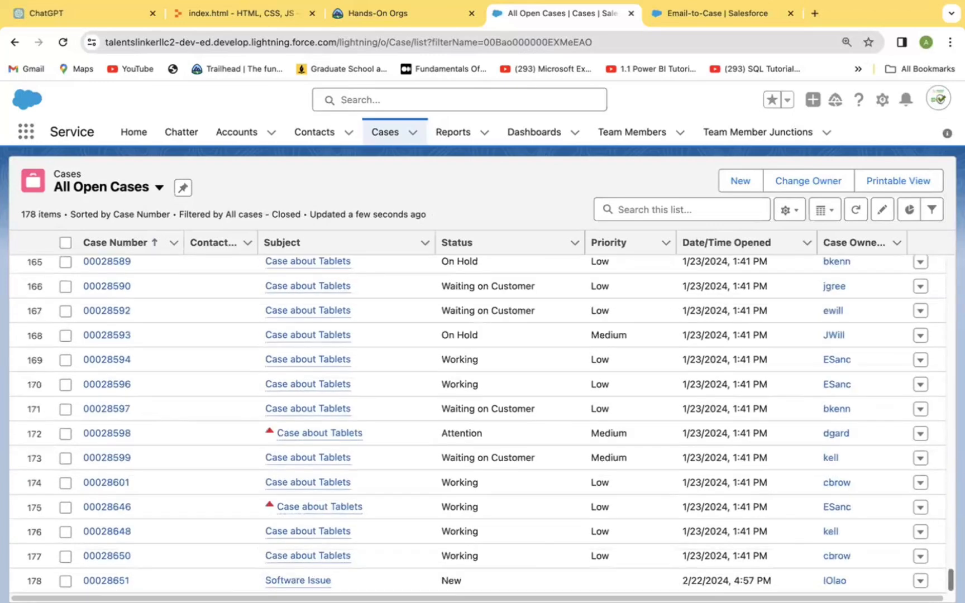
left_click(59, 41)
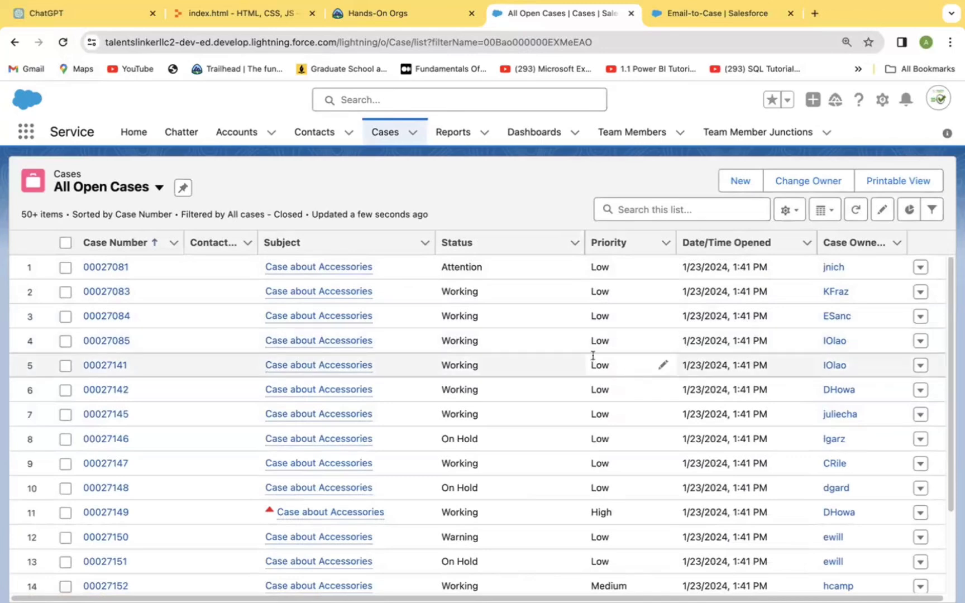
left_click(534, 366)
key("Down")
key("Down")
key("Down")
key("Down")
key("Down")
key("Down")
key("Down")
key("Down")
key("Down")
key("Down")
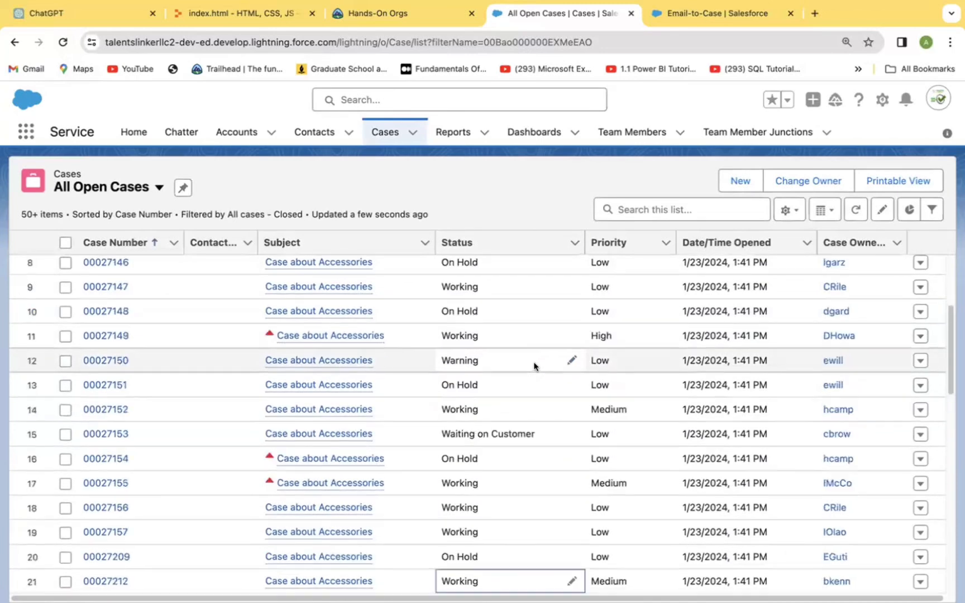
key("Down")
key("Down")
key("Down")
key("Down")
key("Down")
key("Down")
key("Down")
key("Down")
key("Down")
key("Down")
key("Down")
key("Down")
key("Down")
key("Down")
key("Down")
key("Down")
key("Down")
key("Down")
key("Down")
key("Down")
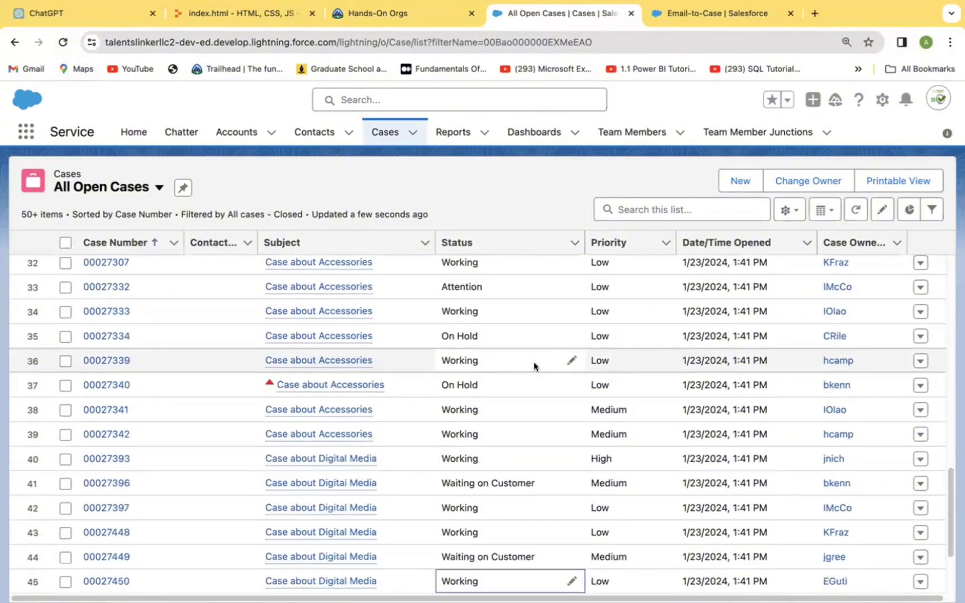
key("Down")
key("Down")
key("Down")
key("Down")
key("Down")
key("Down")
key("Down")
key("Down")
key("Down")
key("Down")
key("Down")
key("Down")
key("Down")
key("Down")
key("Down")
key("Down")
key("Down")
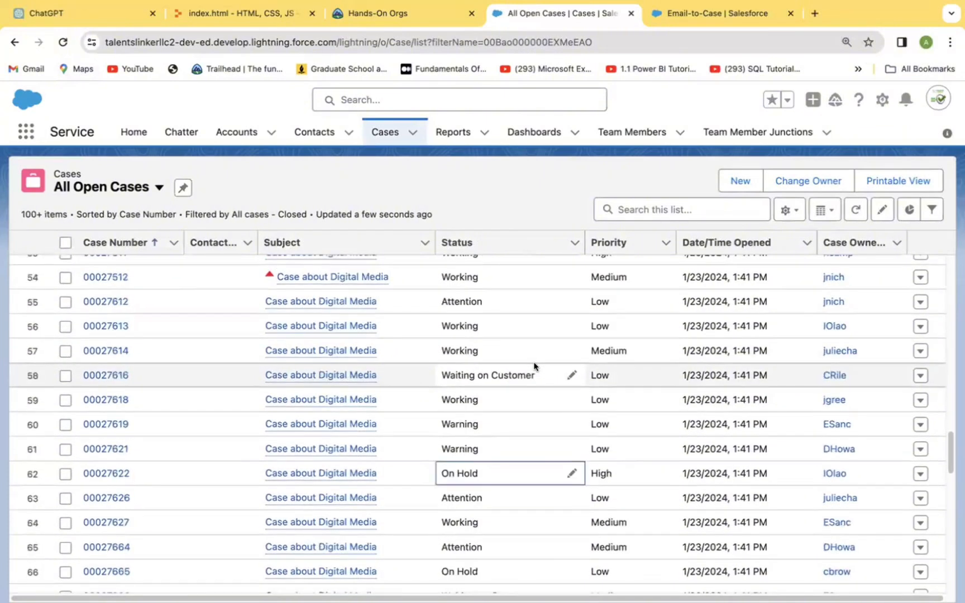
key("Down")
key("Down")
key("Down")
key("Down")
key("Down")
key("Down")
key("Down")
key("Down")
key("Down")
key("Down")
key("Down")
key("Down")
key("Down")
key("Down")
key("Down")
key("Down")
key("Down")
key("Down")
key("Down")
key("Down")
key("Down")
key("Down")
key("Down")
key("Down")
key("Down")
key("Down")
key("Down")
key("Down")
key("Down")
key("Down")
key("Down")
key("Down")
key("Down")
key("Down")
key("Down")
key("Down")
key("Down")
key("Down")
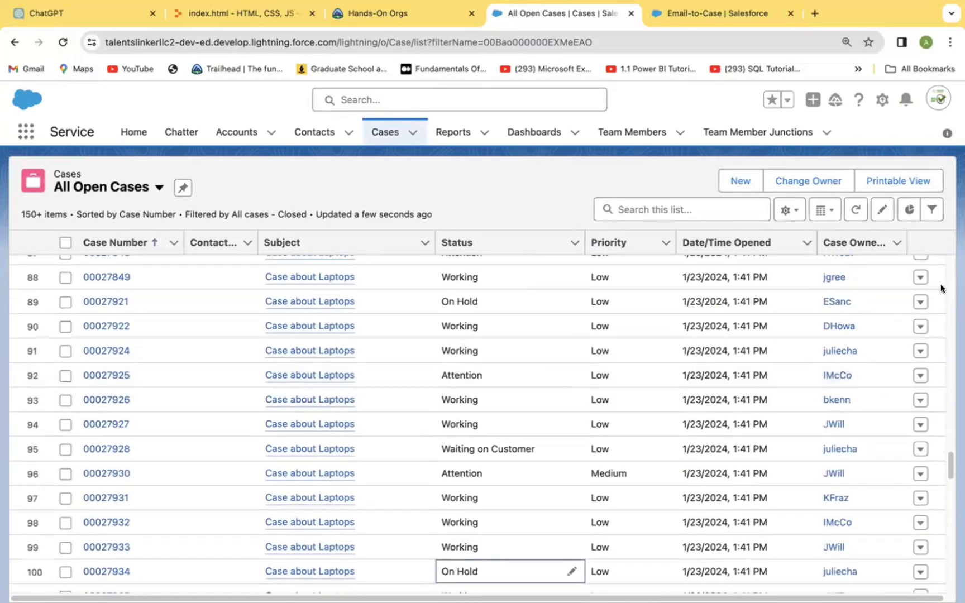
left_click_drag(949, 460, 950, 575)
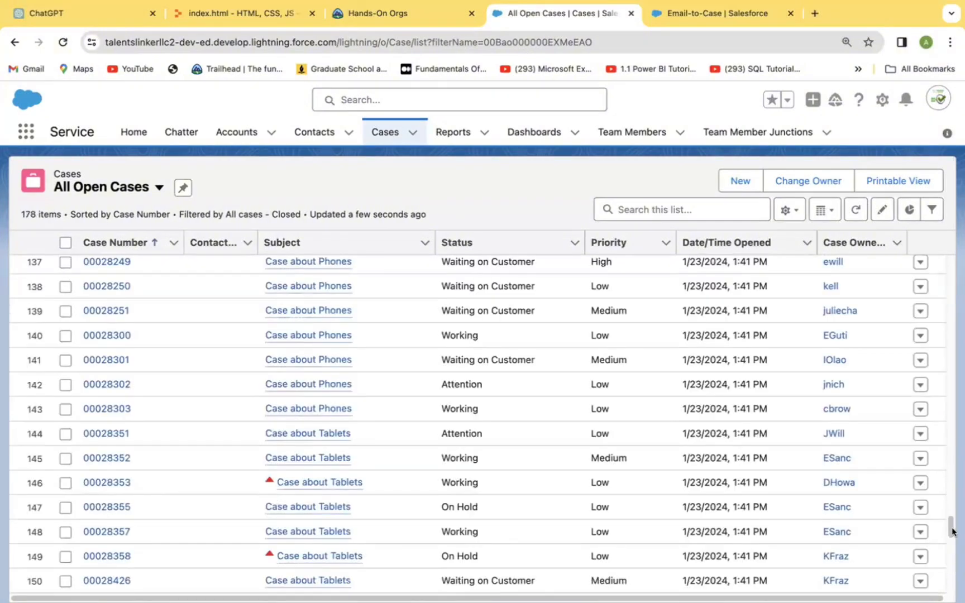
left_click_drag(951, 529, 950, 583)
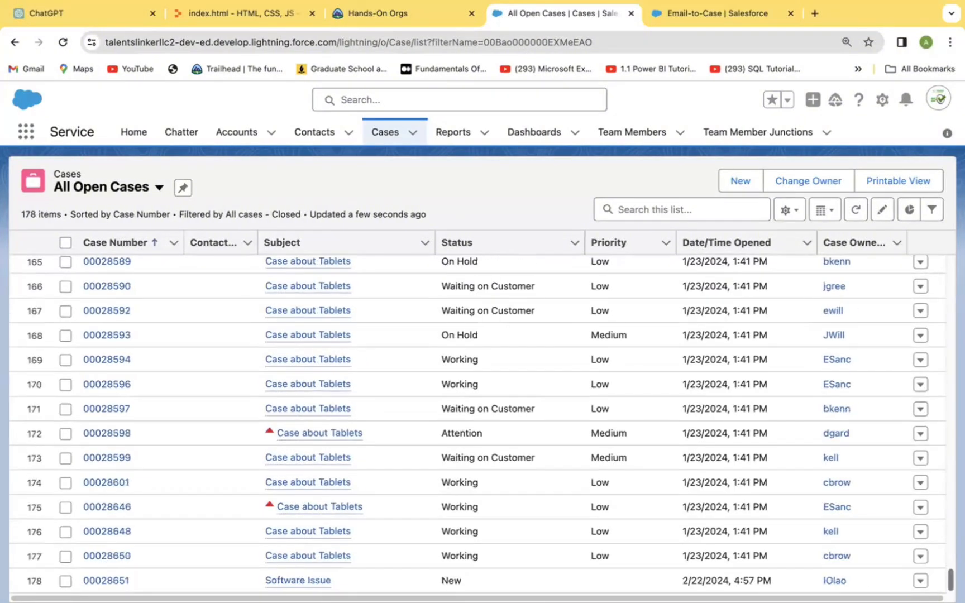